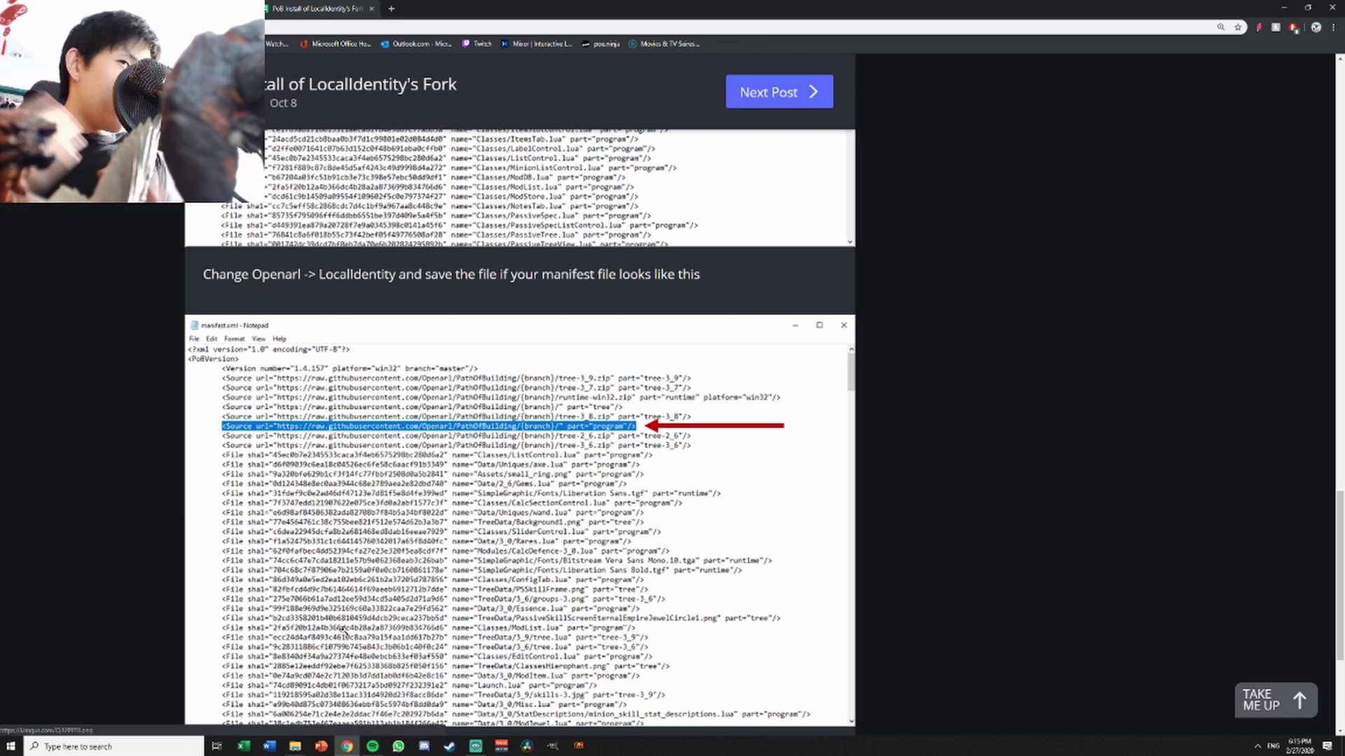
- Search the web for "pob fork" and open the download options of LocalIdentity's PathOfBuilding repository on GitHub
key(alt+Left)
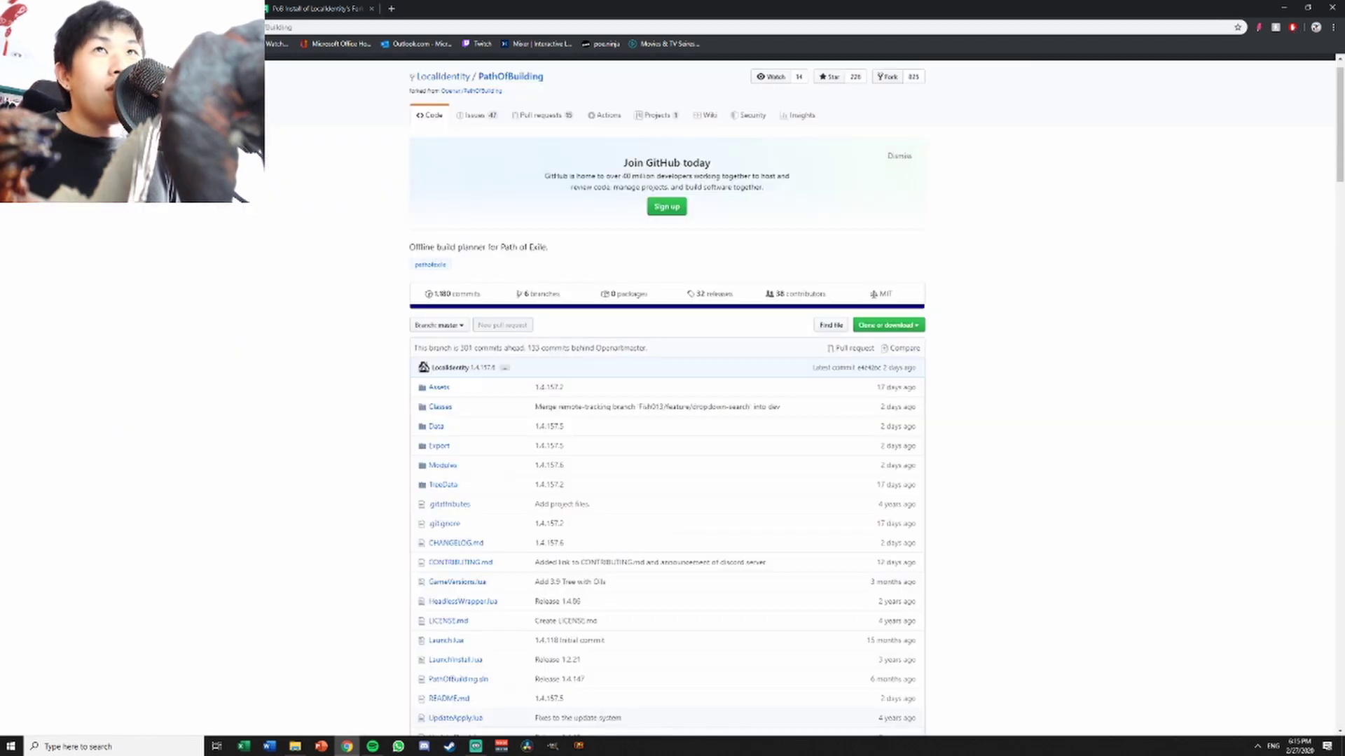
key(alt+Left)
key(alt+Right)
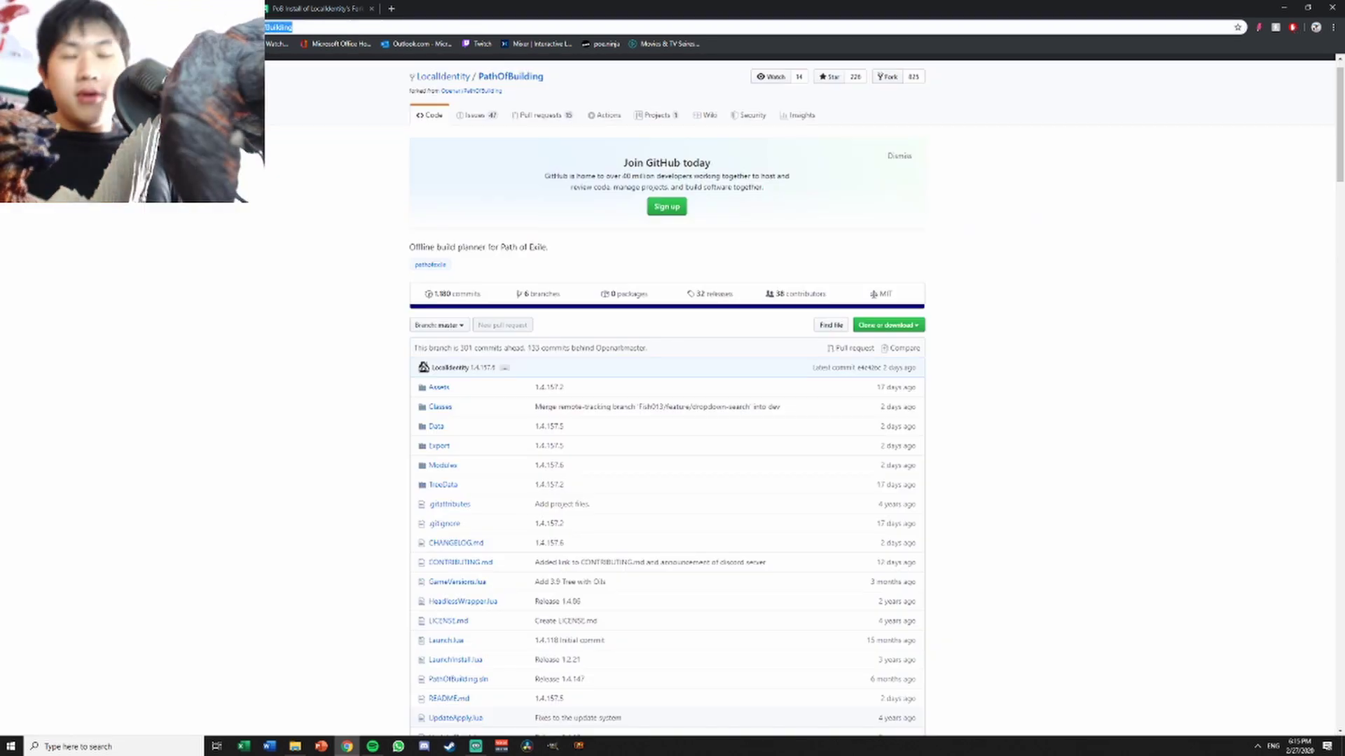
text(pob fork)
key(Return)
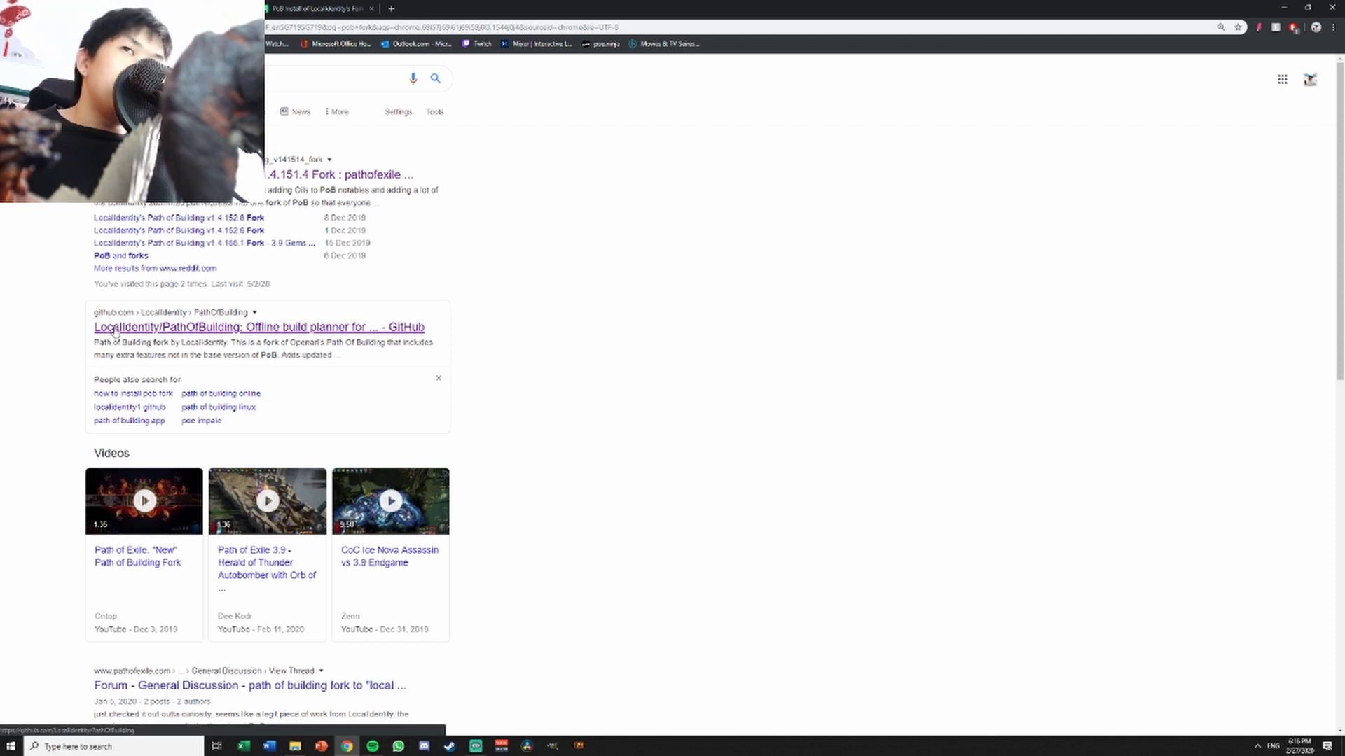
click(114, 329)
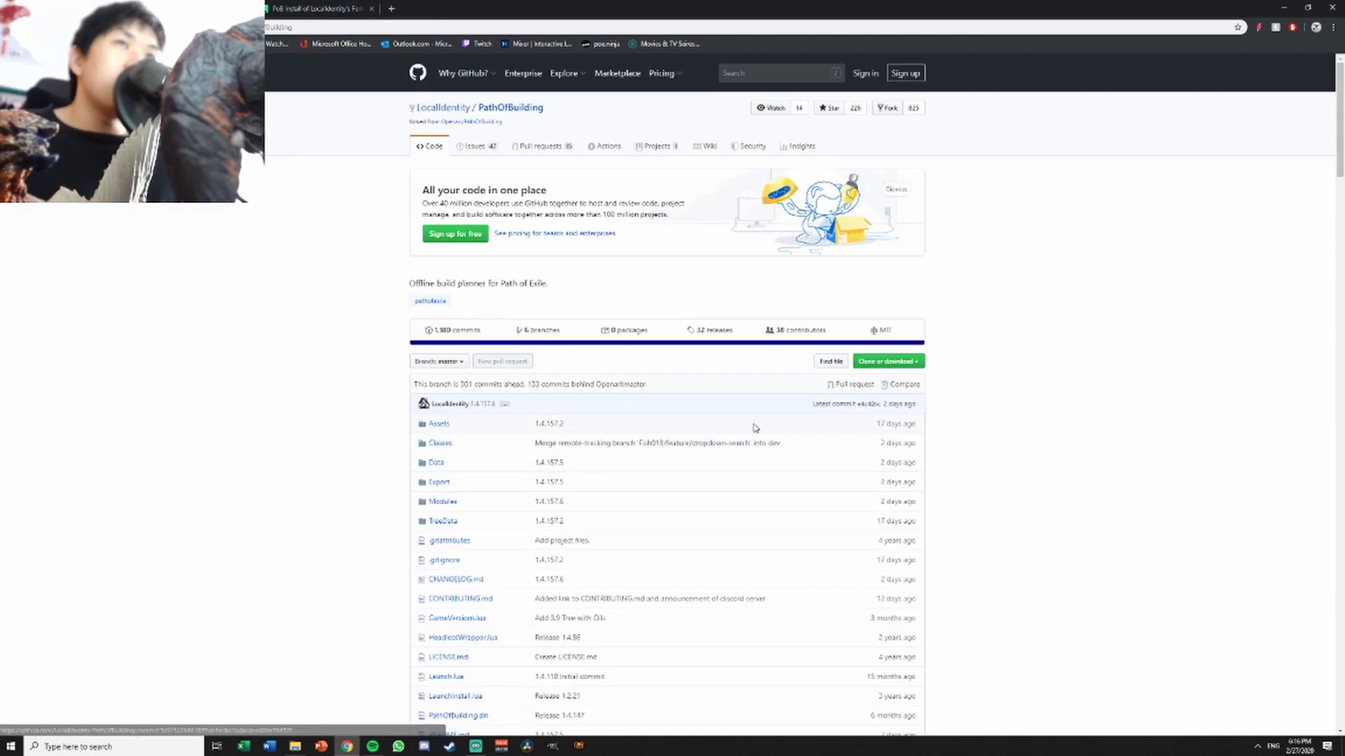
click(910, 362)
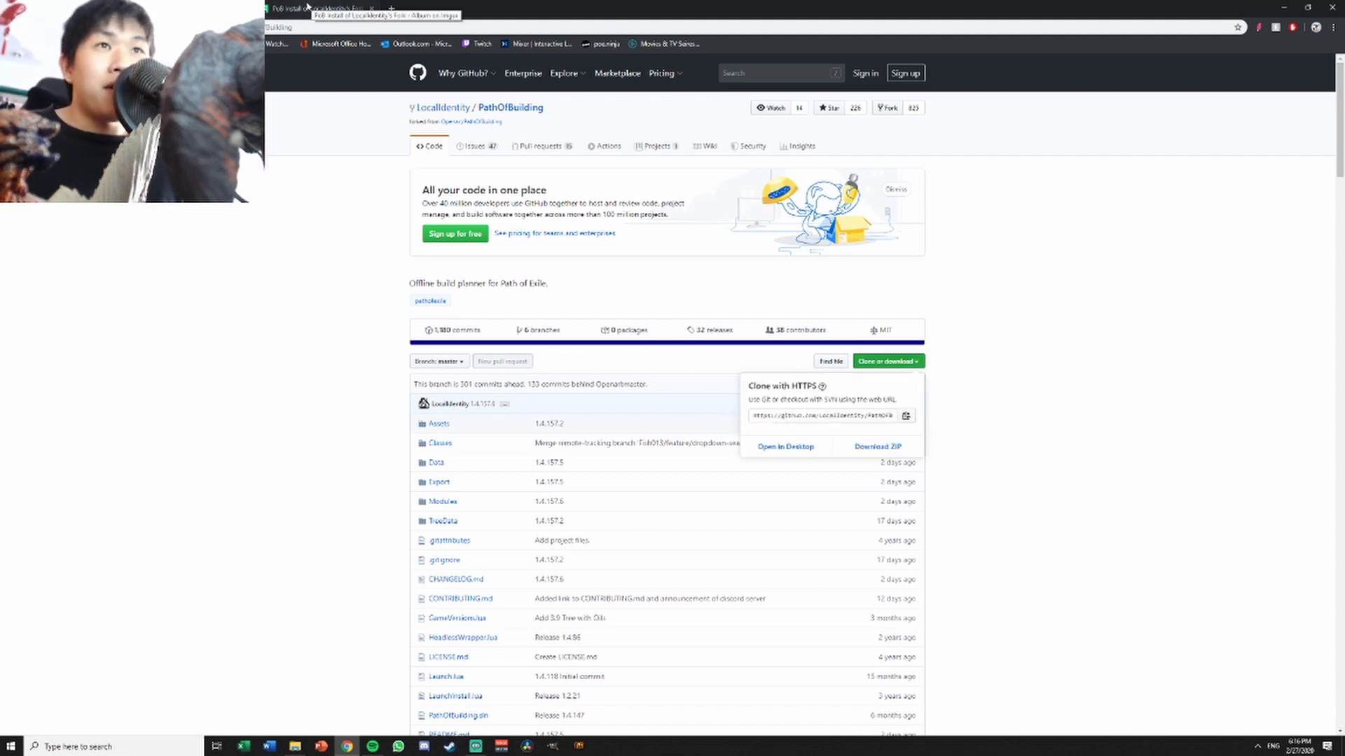
- Review the installer choices and the hidden-items instruction in the Imgur guide to installing LocalIdentity's fork
click(307, 7)
scroll(606, 364, up, 15)
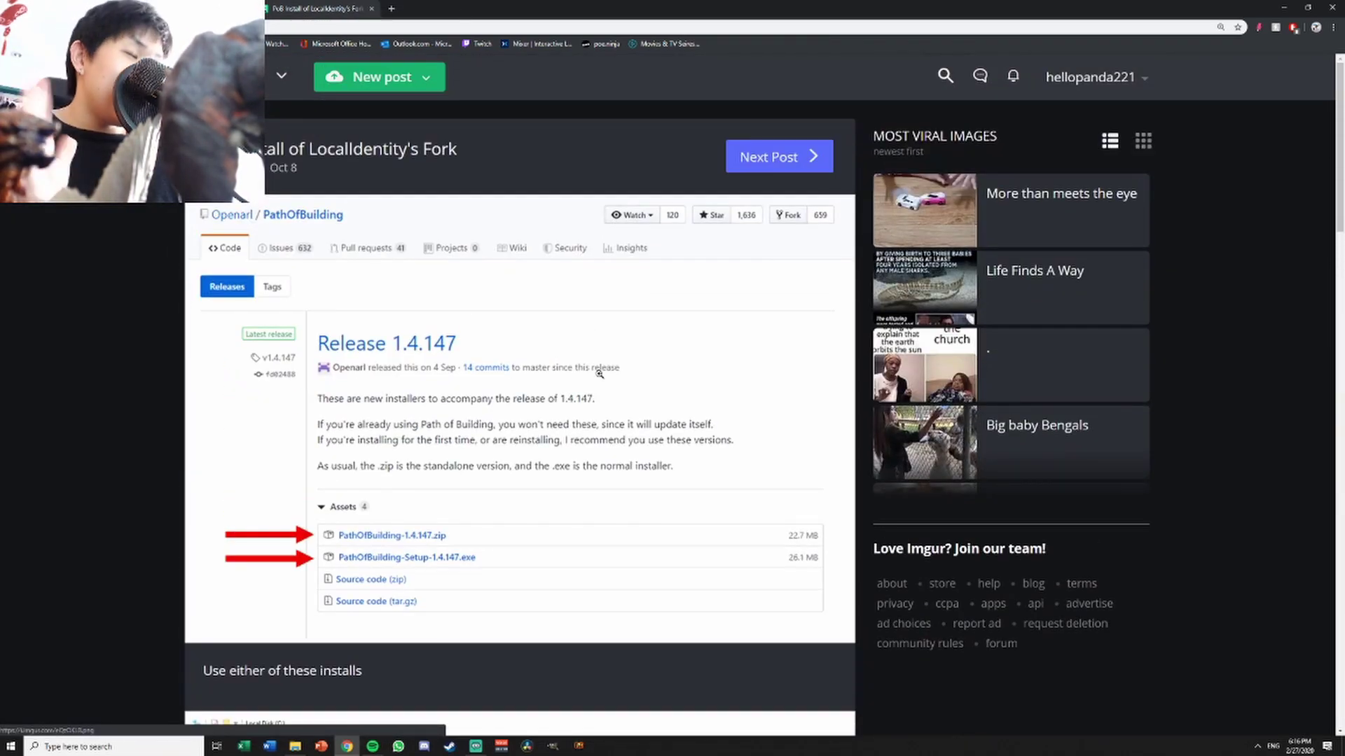
scroll(604, 363, down, 7)
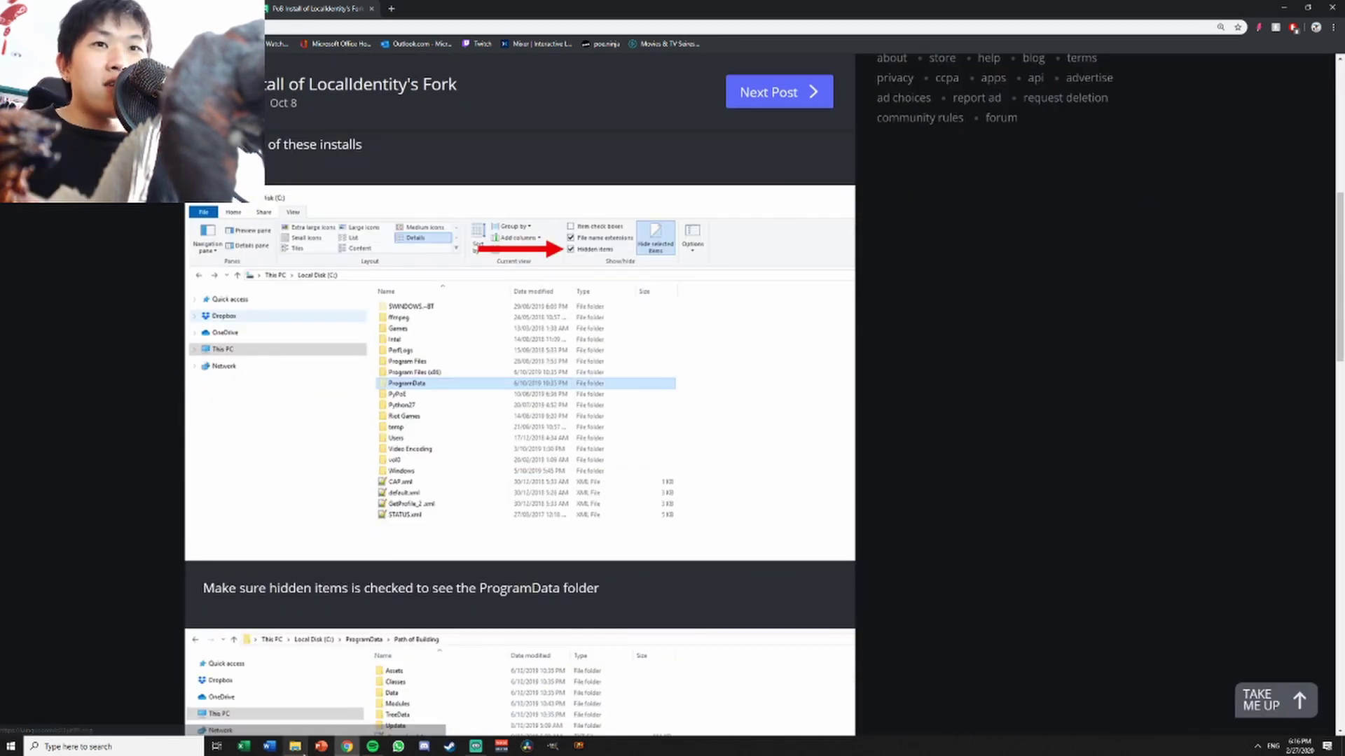
- Switch to File Explorer and open the New Volume (C:) drive
click(295, 747)
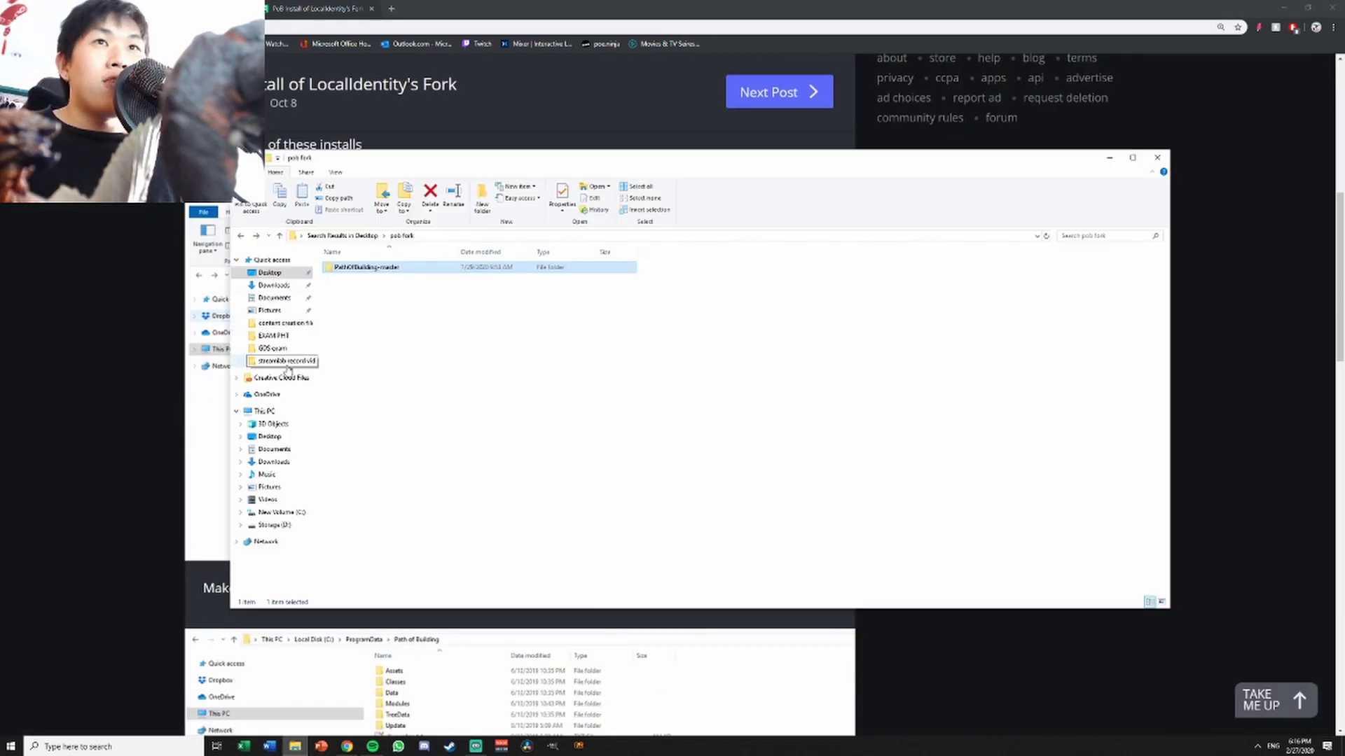
click(273, 412)
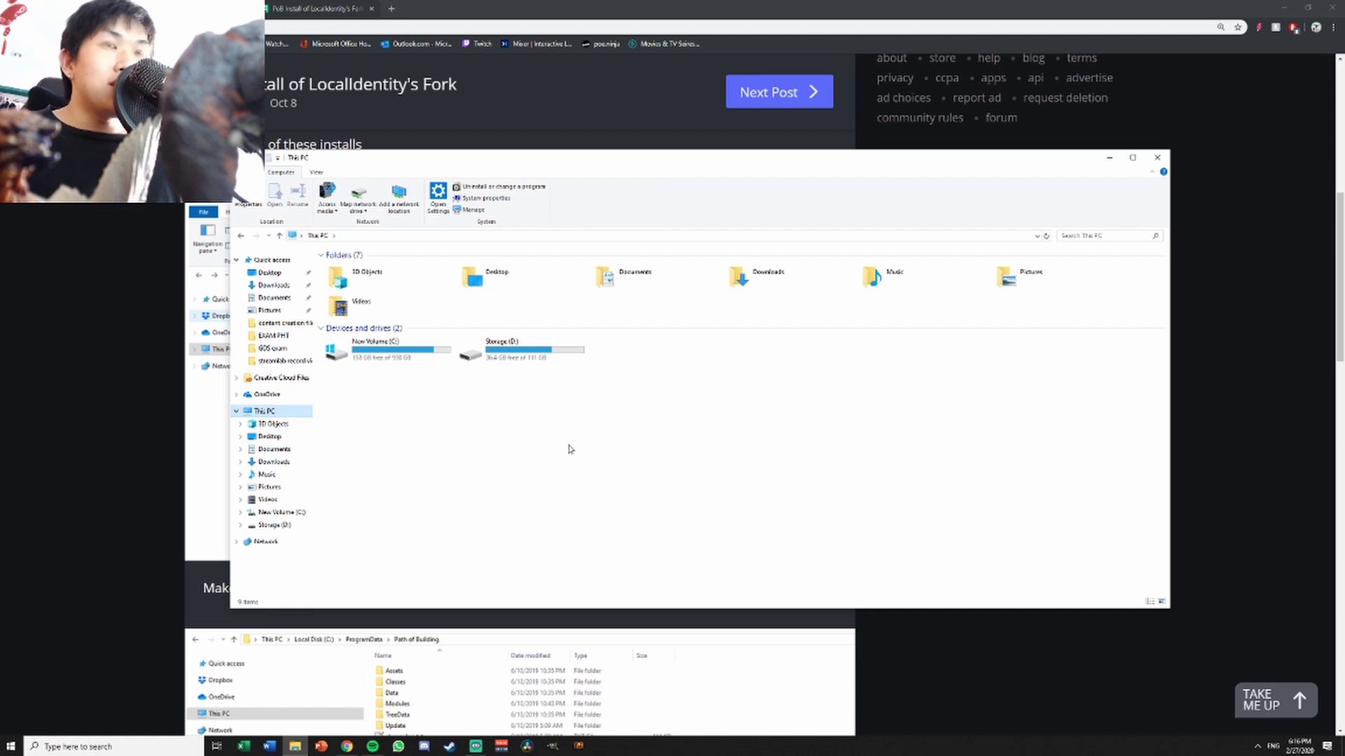
double_click(406, 354)
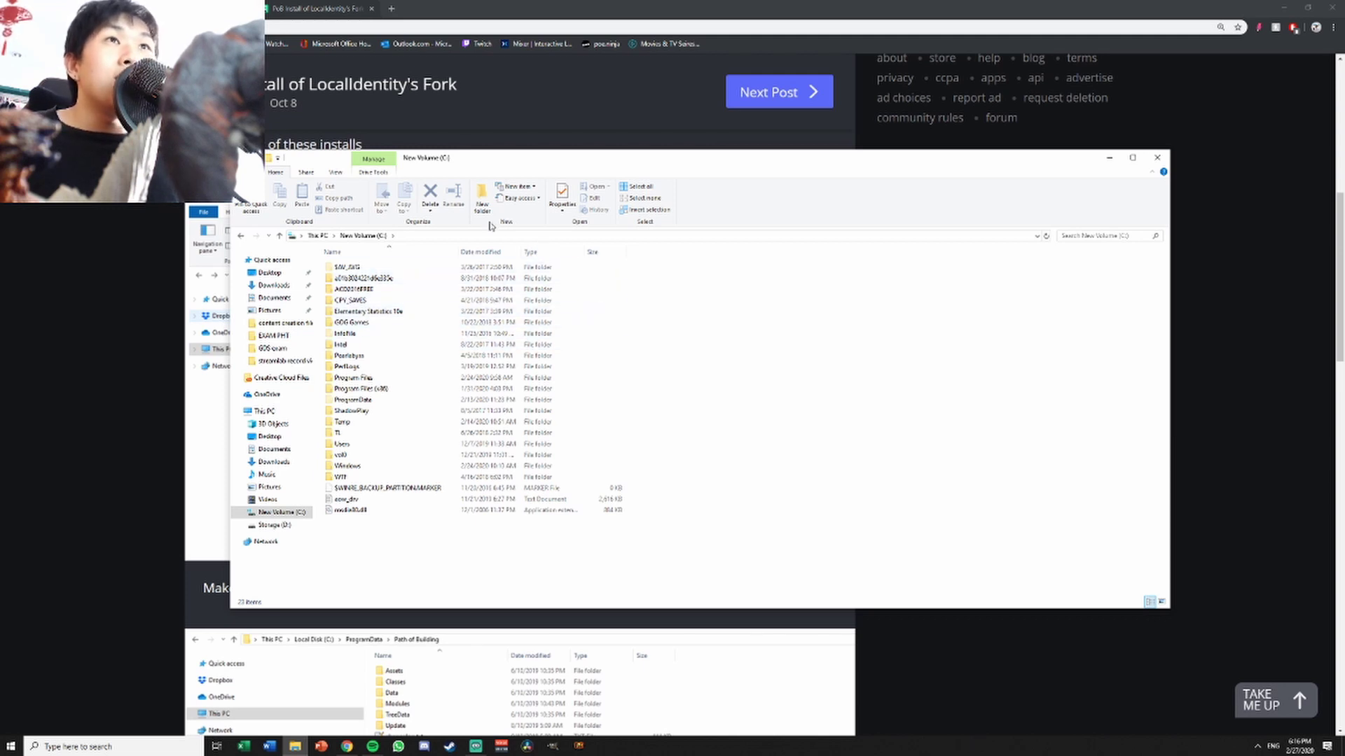
right_click(702, 330)
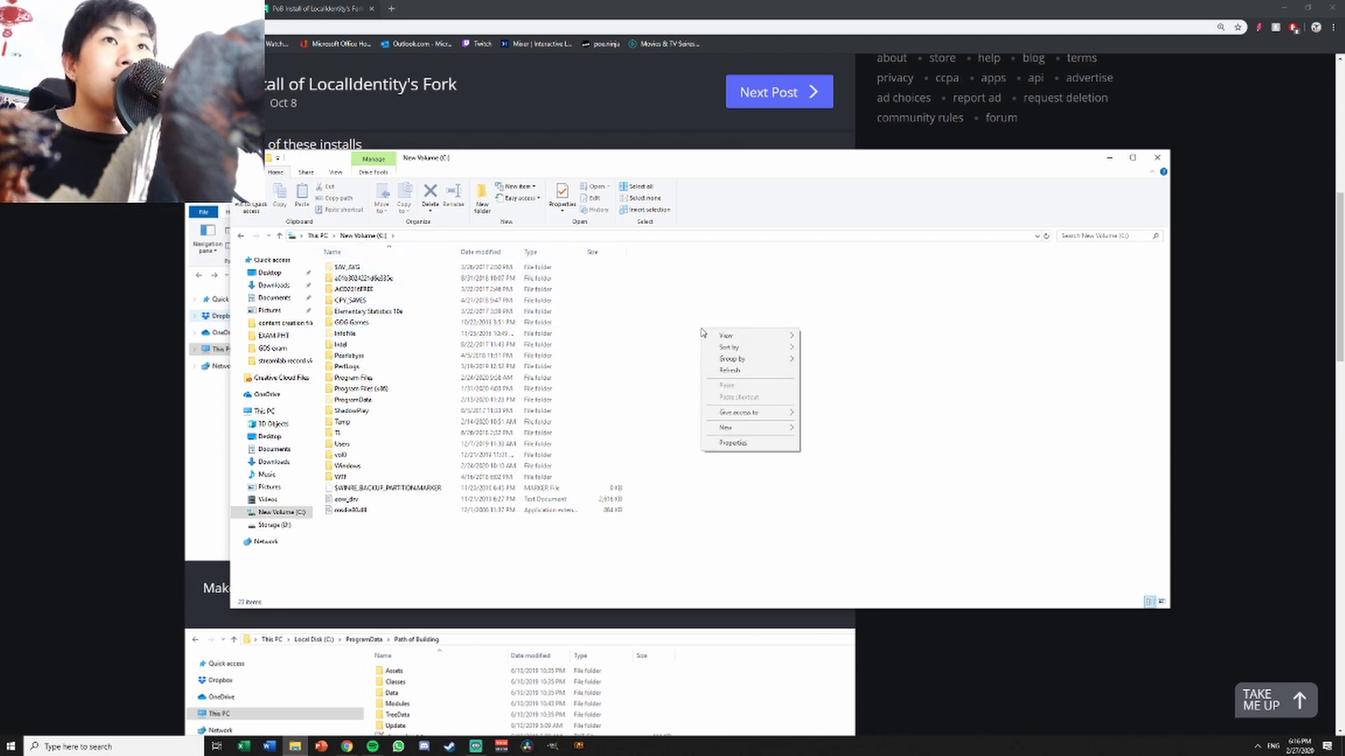
click(656, 320)
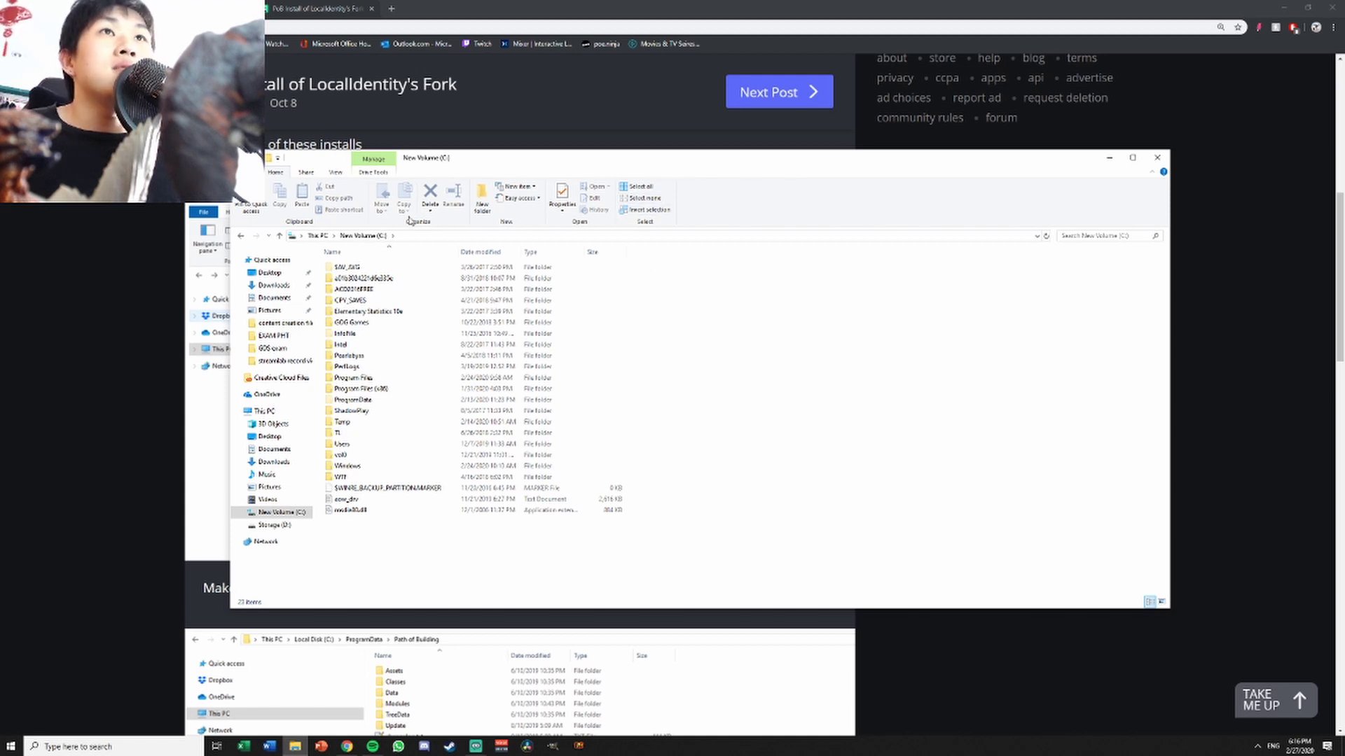
- Turn the display of hidden items off and back on for the C: drive
click(336, 173)
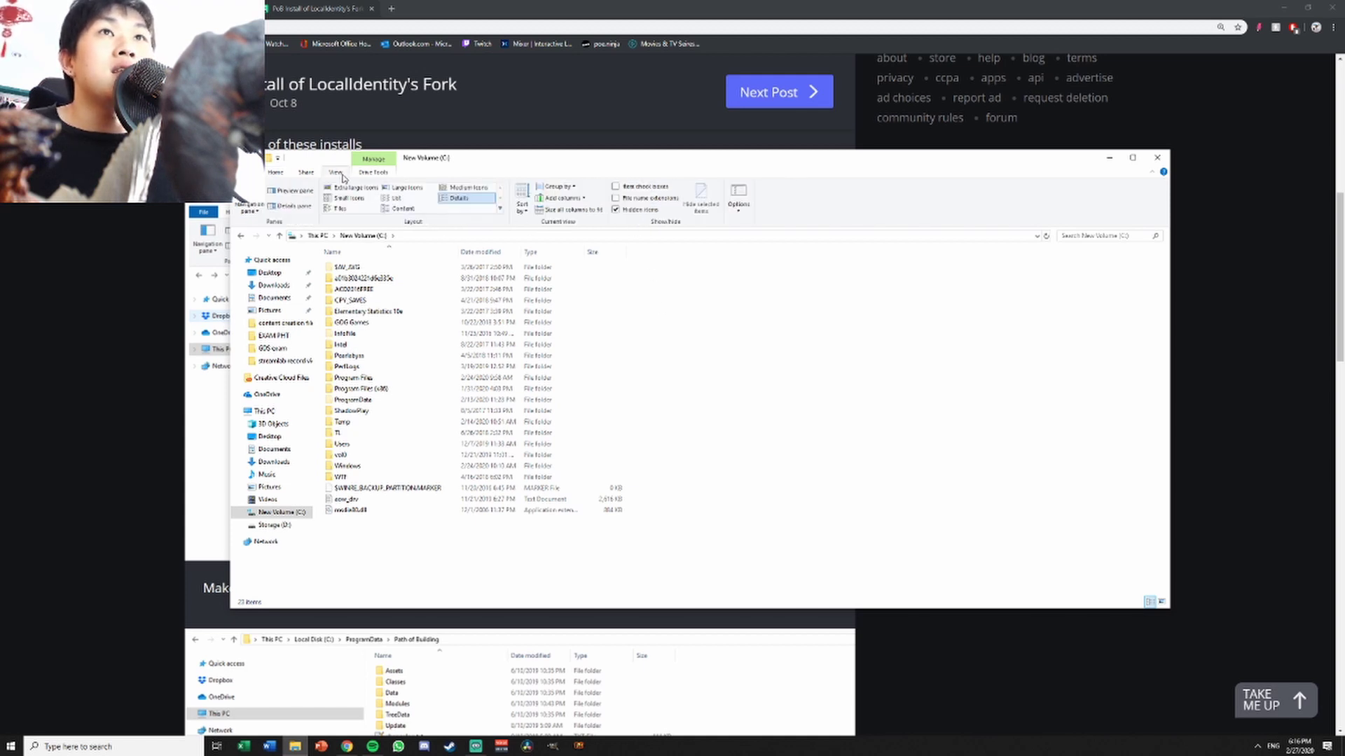
click(619, 211)
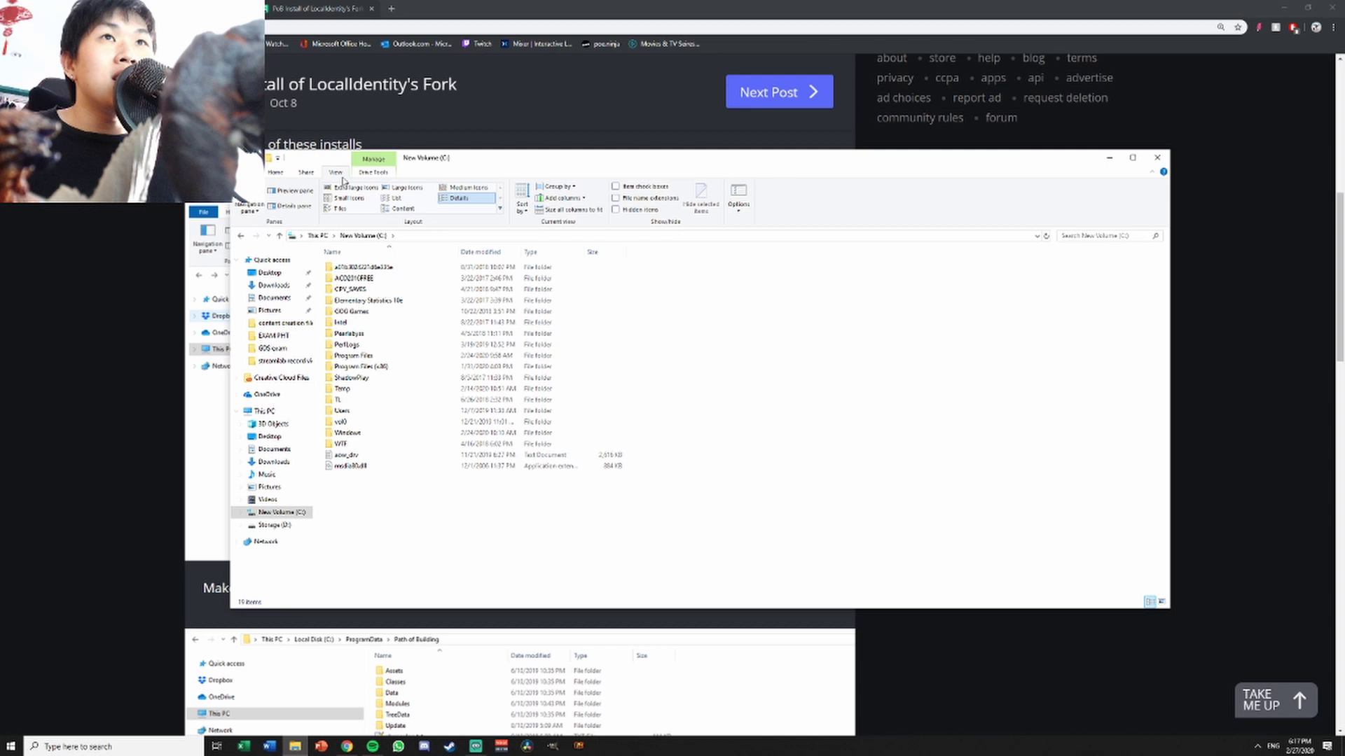
click(616, 209)
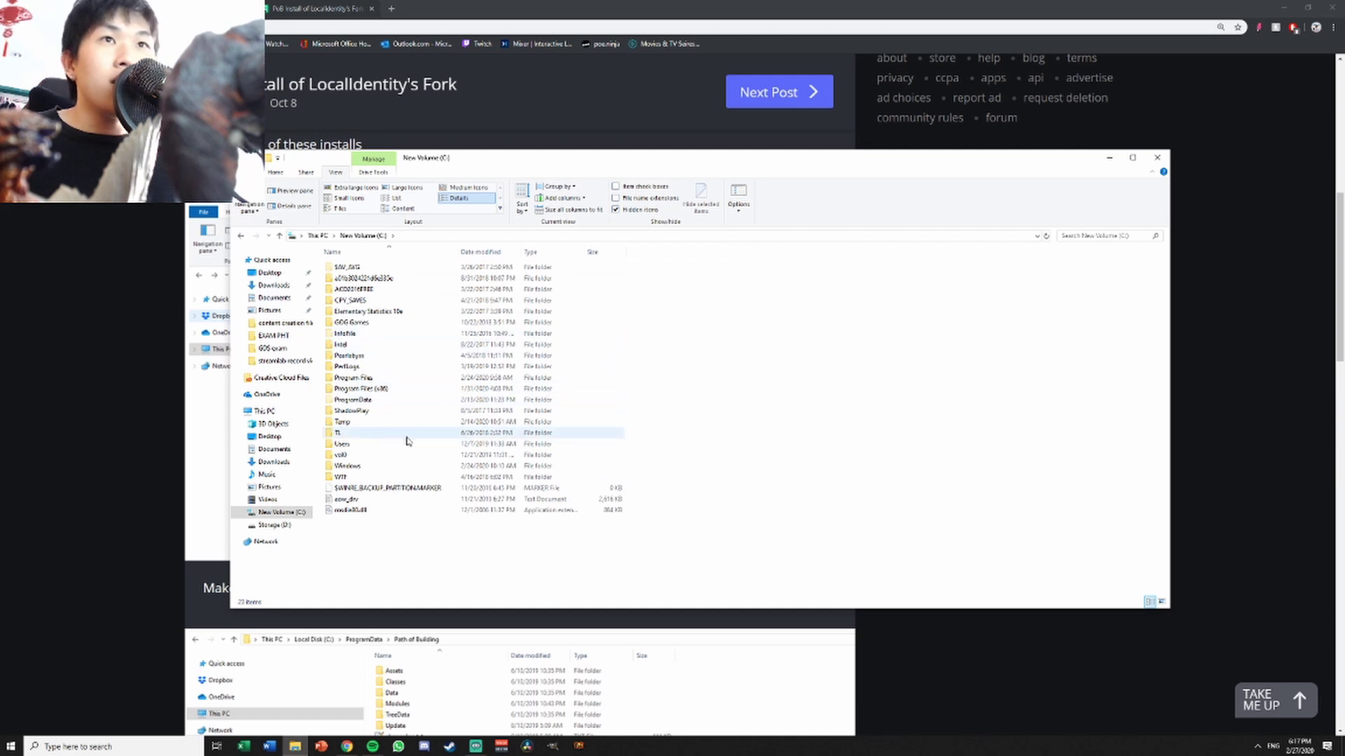
- Search the ProgramData folder for "path of" and open the Path of Building folder
double_click(360, 403)
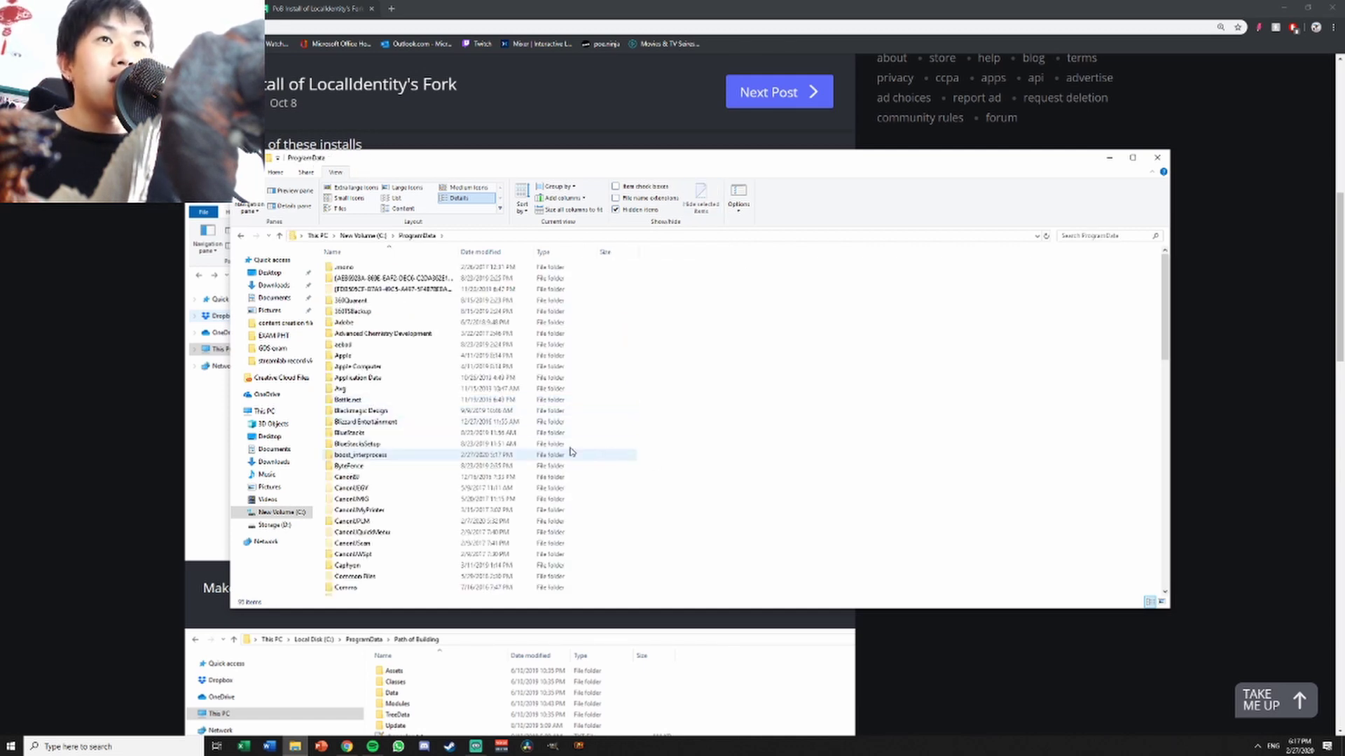
scroll(492, 440, down, 3)
scroll(492, 440, down, 5)
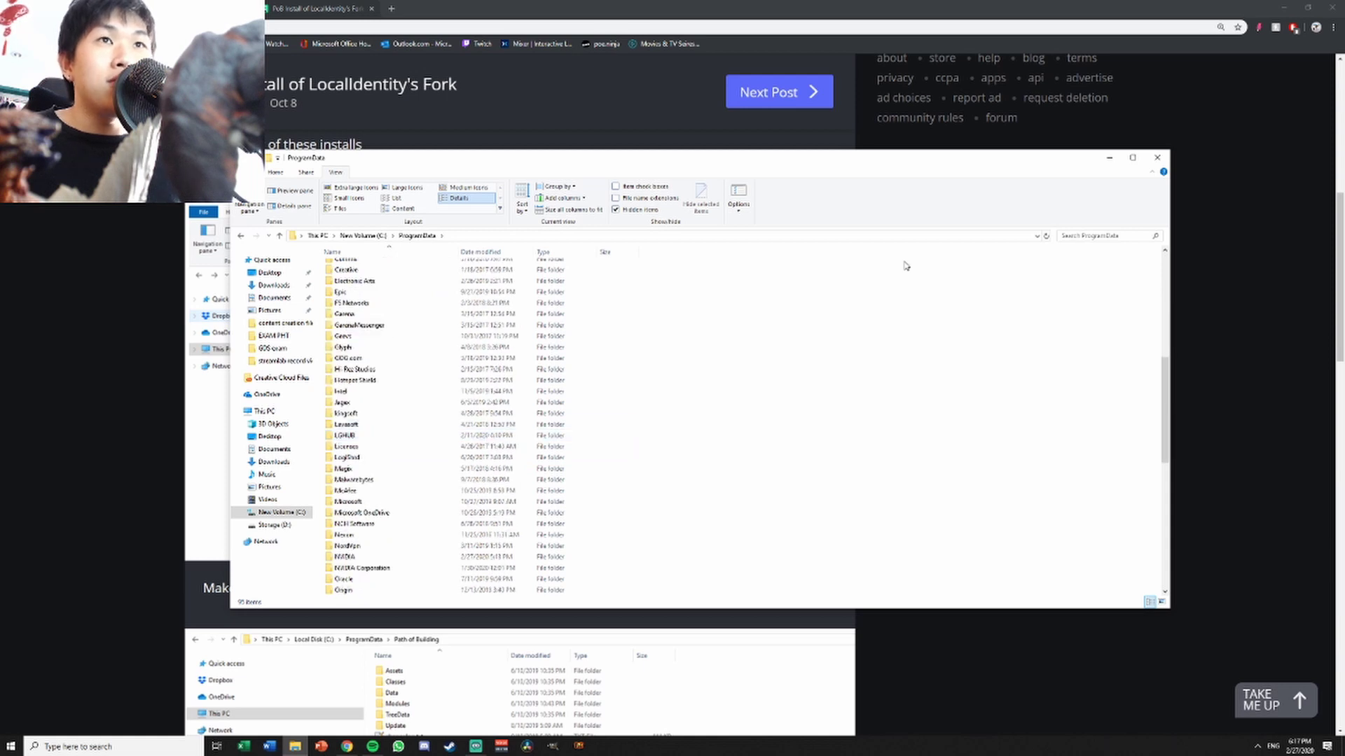
click(1112, 235)
text(path of)
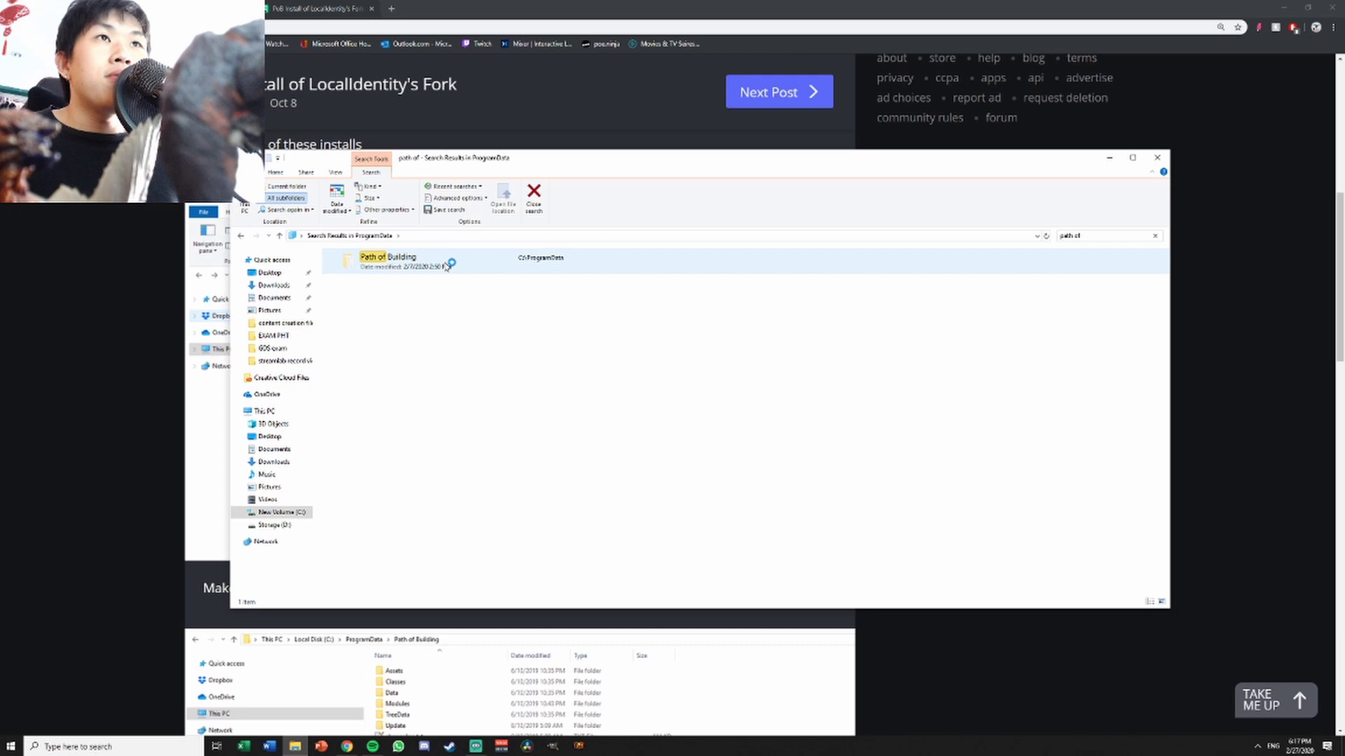
double_click(449, 268)
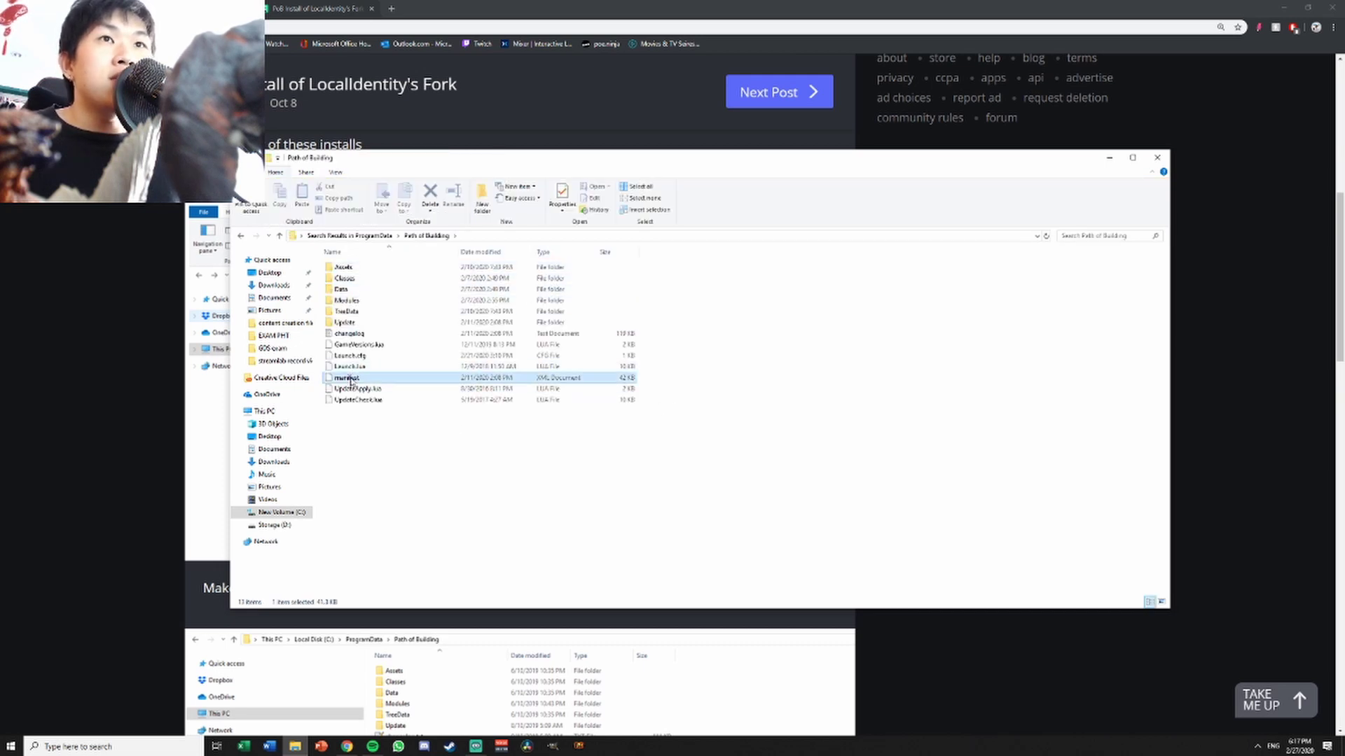
- Check the Imgur guide in the browser for how to open the manifest file
key(alt+Tab)
scroll(543, 409, up, 2)
scroll(543, 409, down, 6)
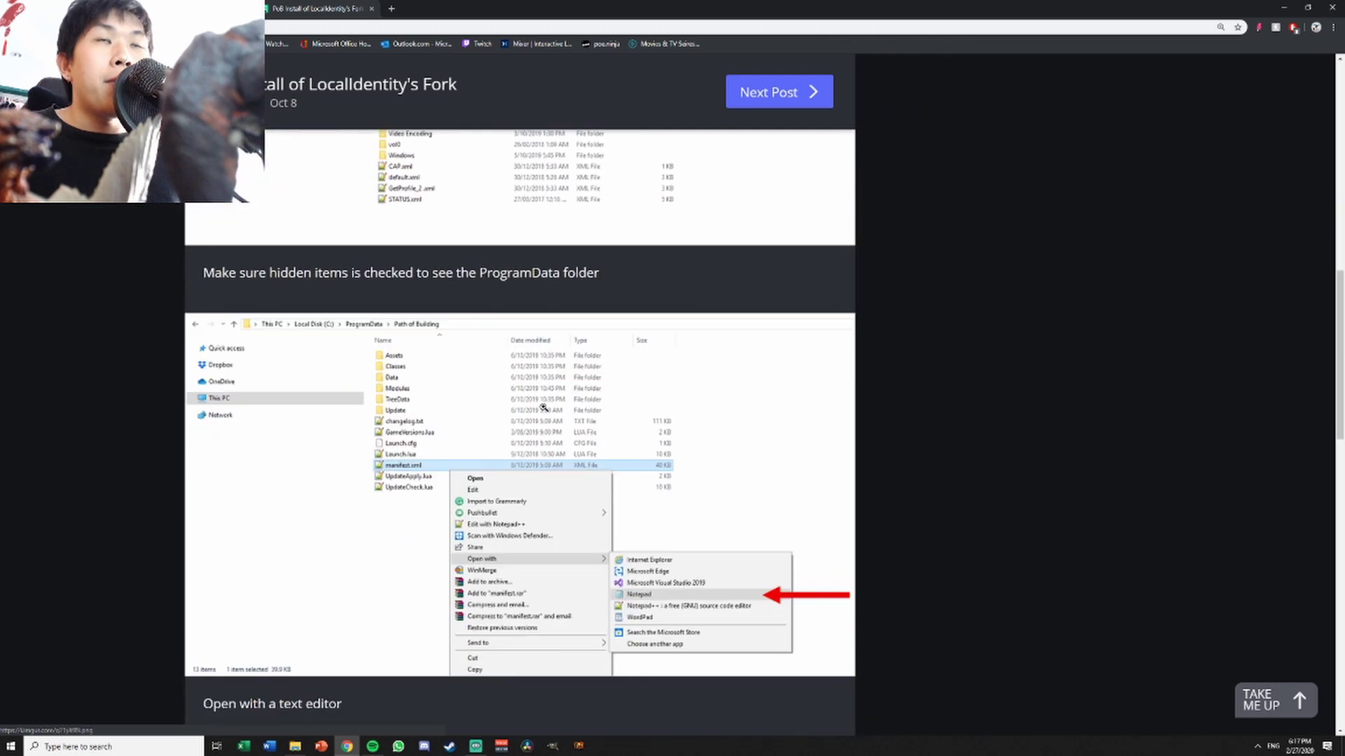
- Open the manifest file from the Path of Building folder in Notepad and reposition its window
key(alt+Tab)
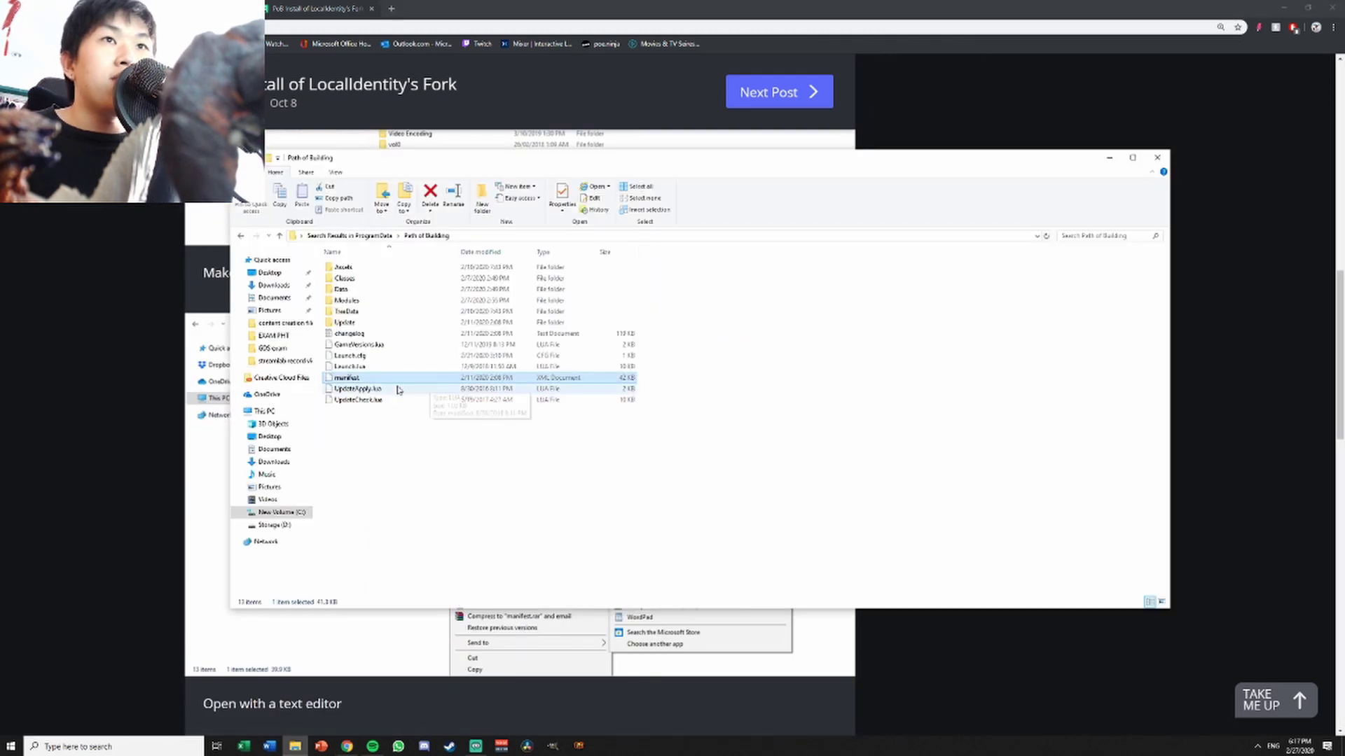
right_click(351, 378)
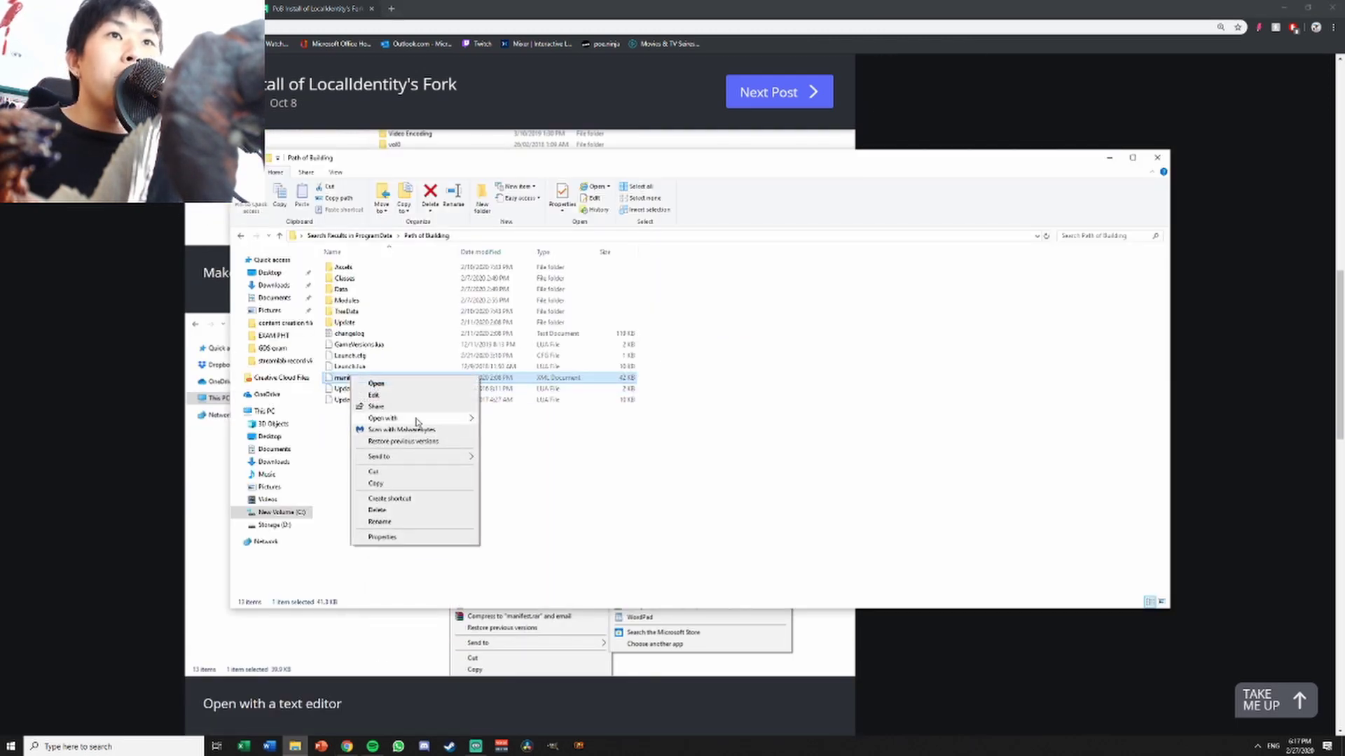
mouse_move(417, 420)
click(509, 431)
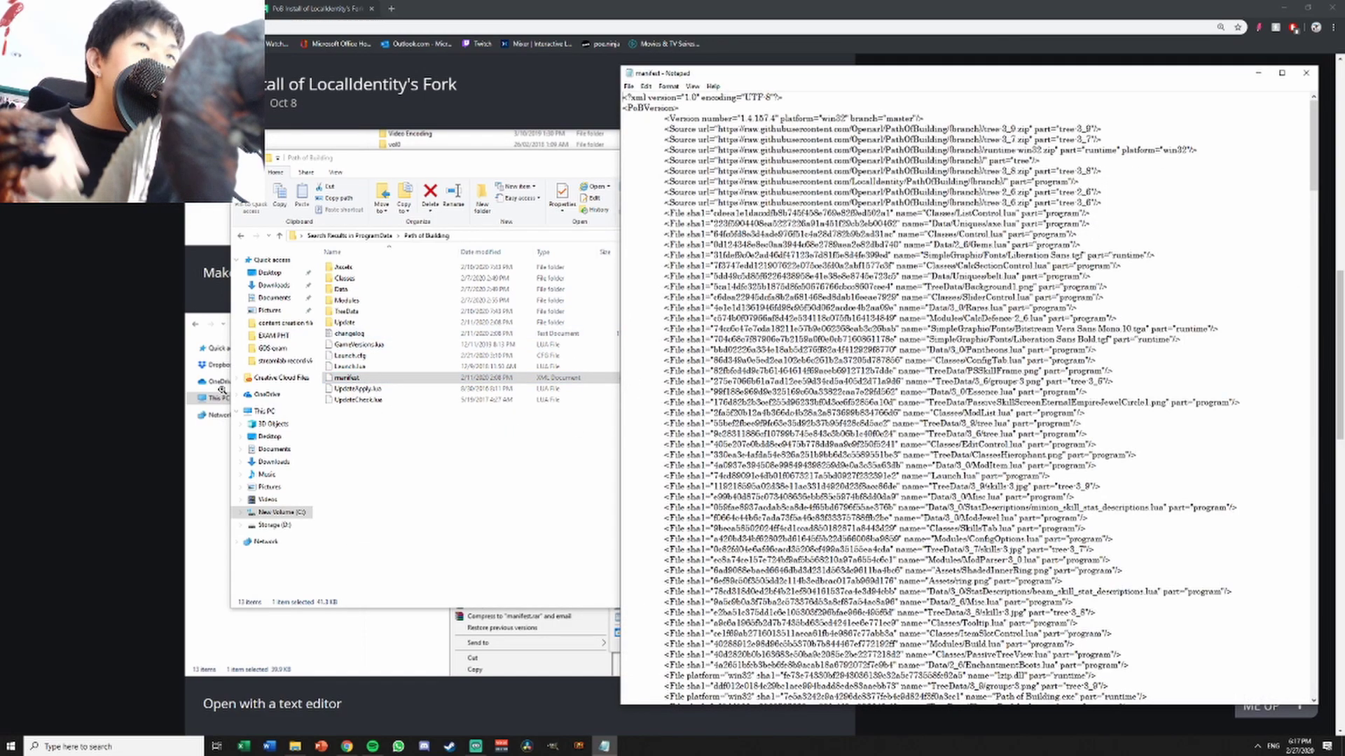
drag(869, 75, 624, 74)
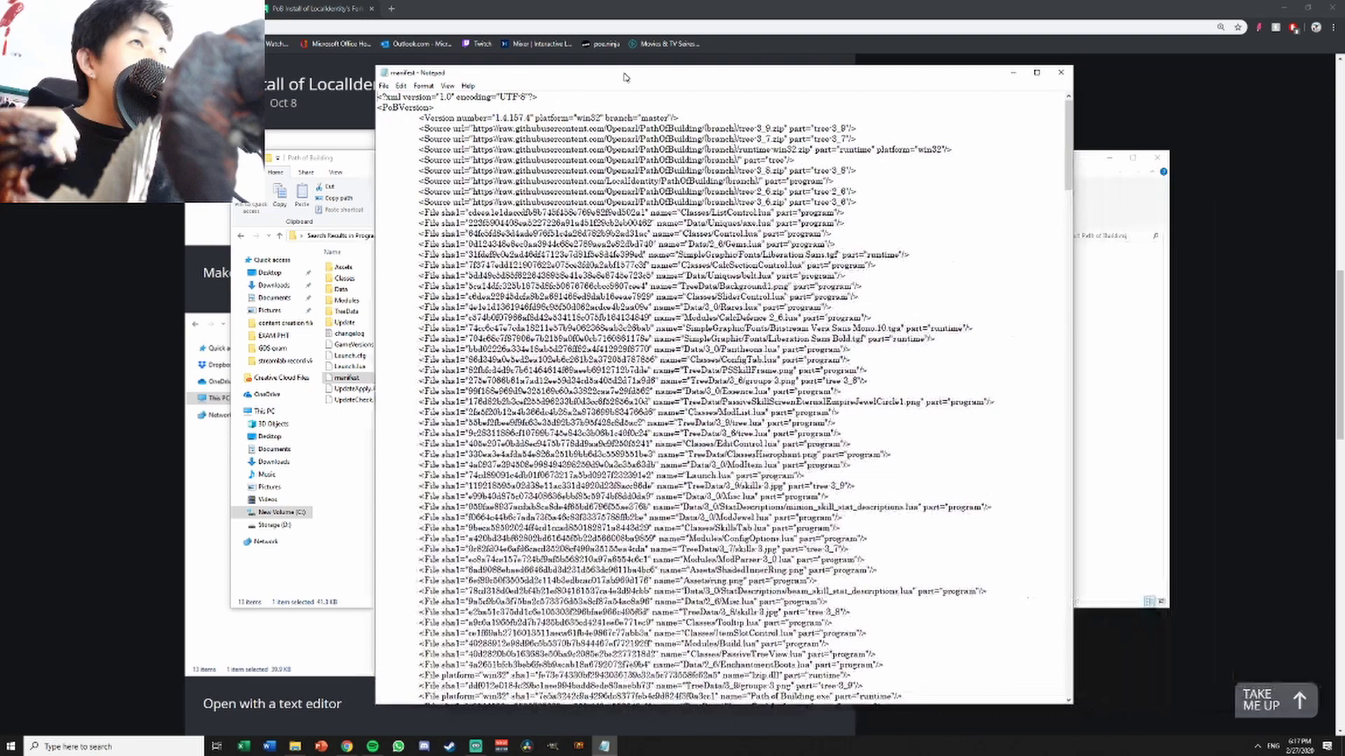
- Examine in the Imgur guide which Source line of the manifest has to change from Openarl to LocalIdentity
click(1267, 377)
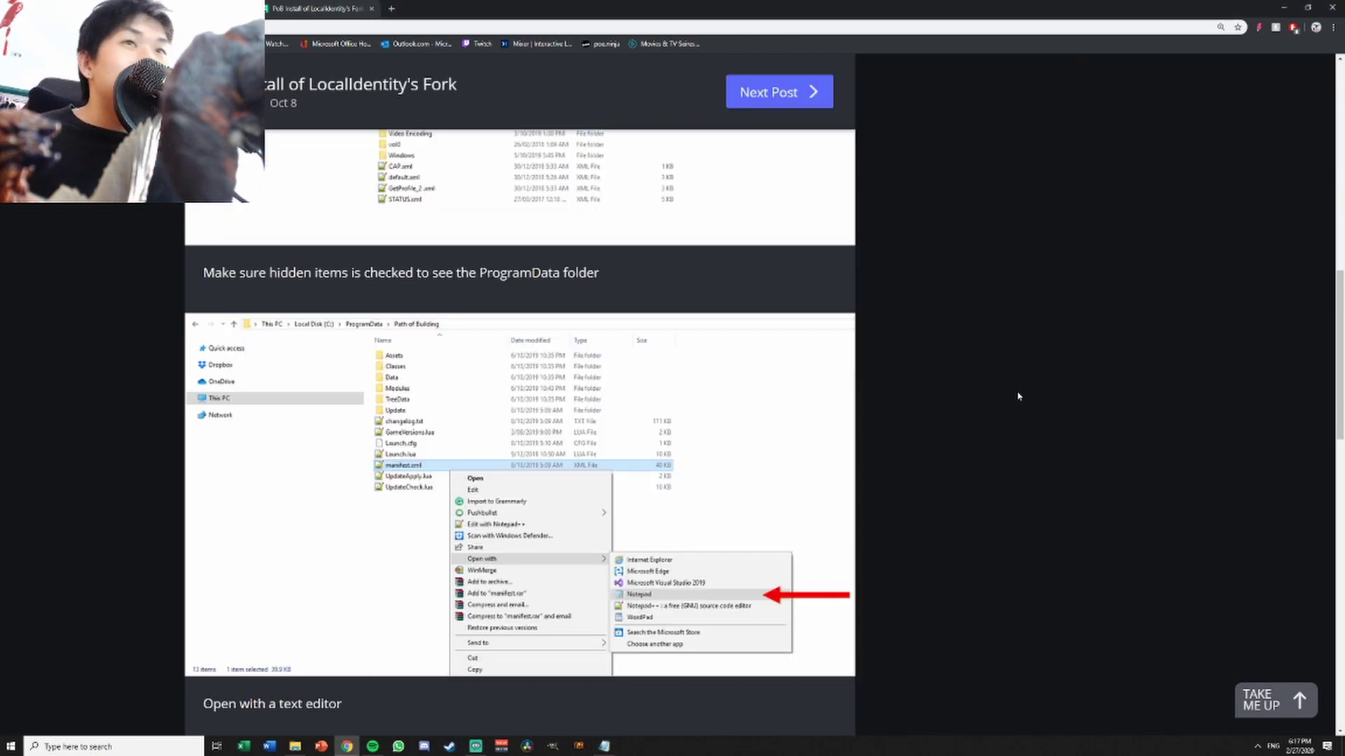
scroll(706, 346, down, 10)
scroll(671, 346, up, 5)
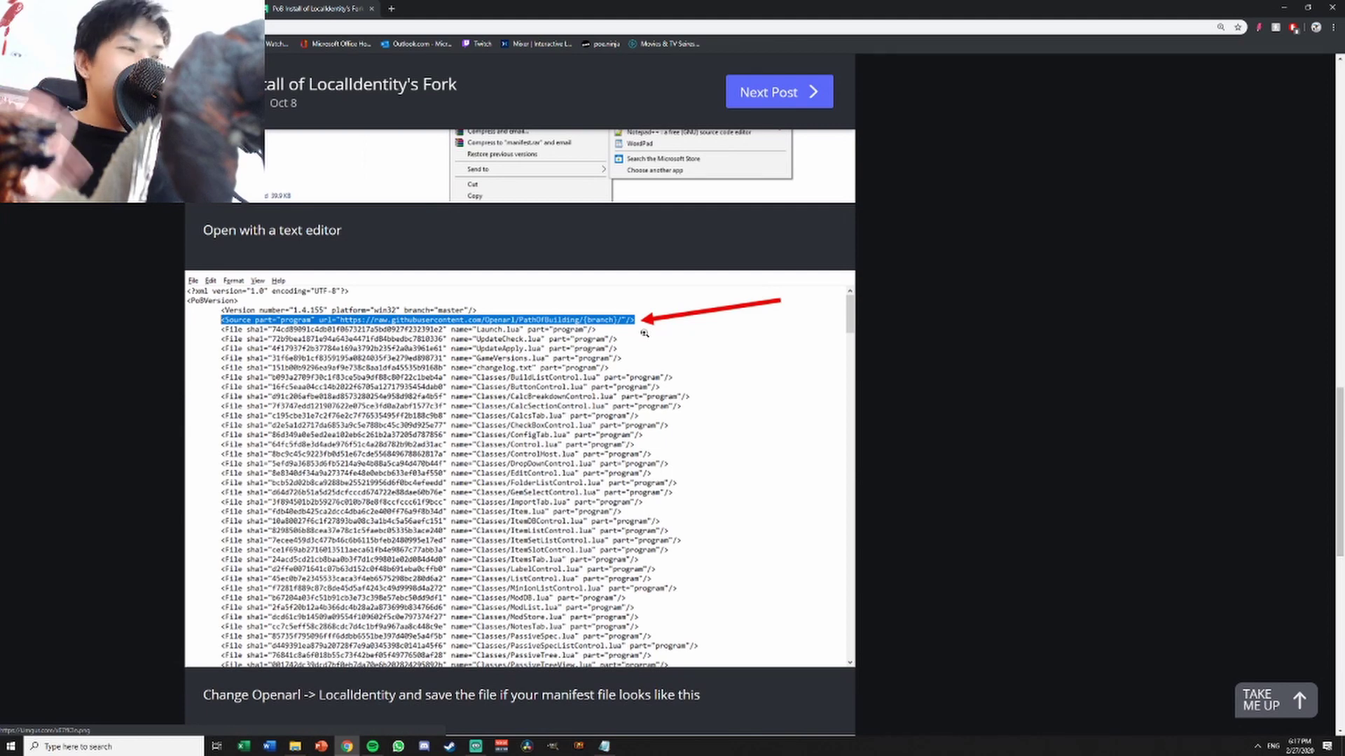
scroll(425, 343, down, 1)
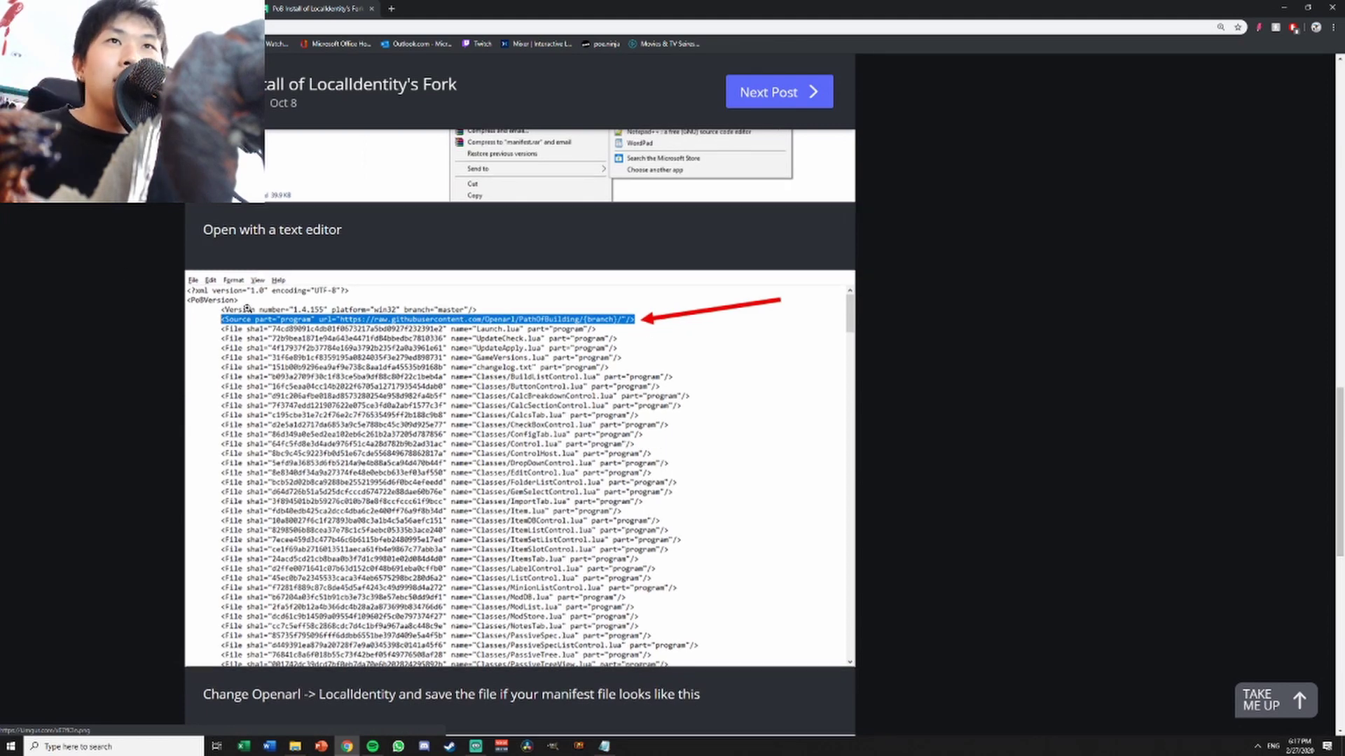
scroll(302, 298, down, 2)
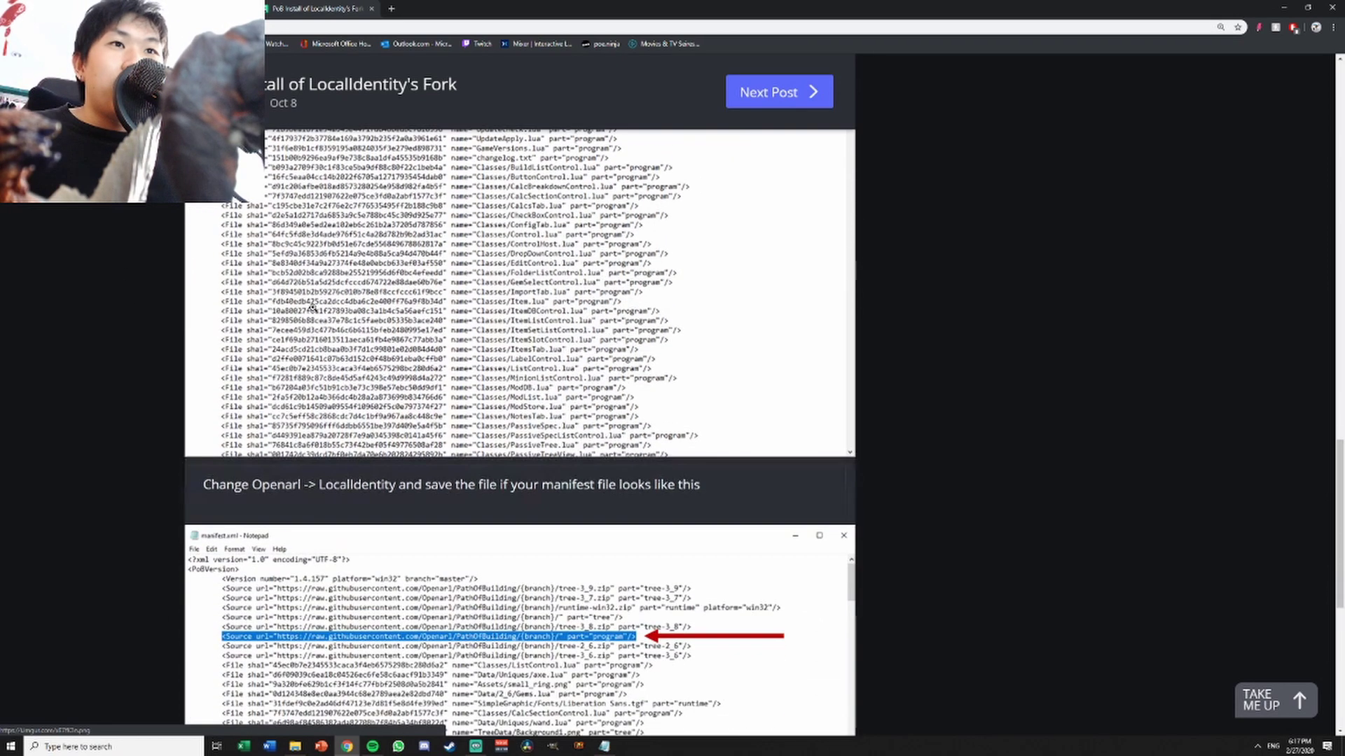
scroll(312, 309, down, 3)
scroll(314, 312, up, 5)
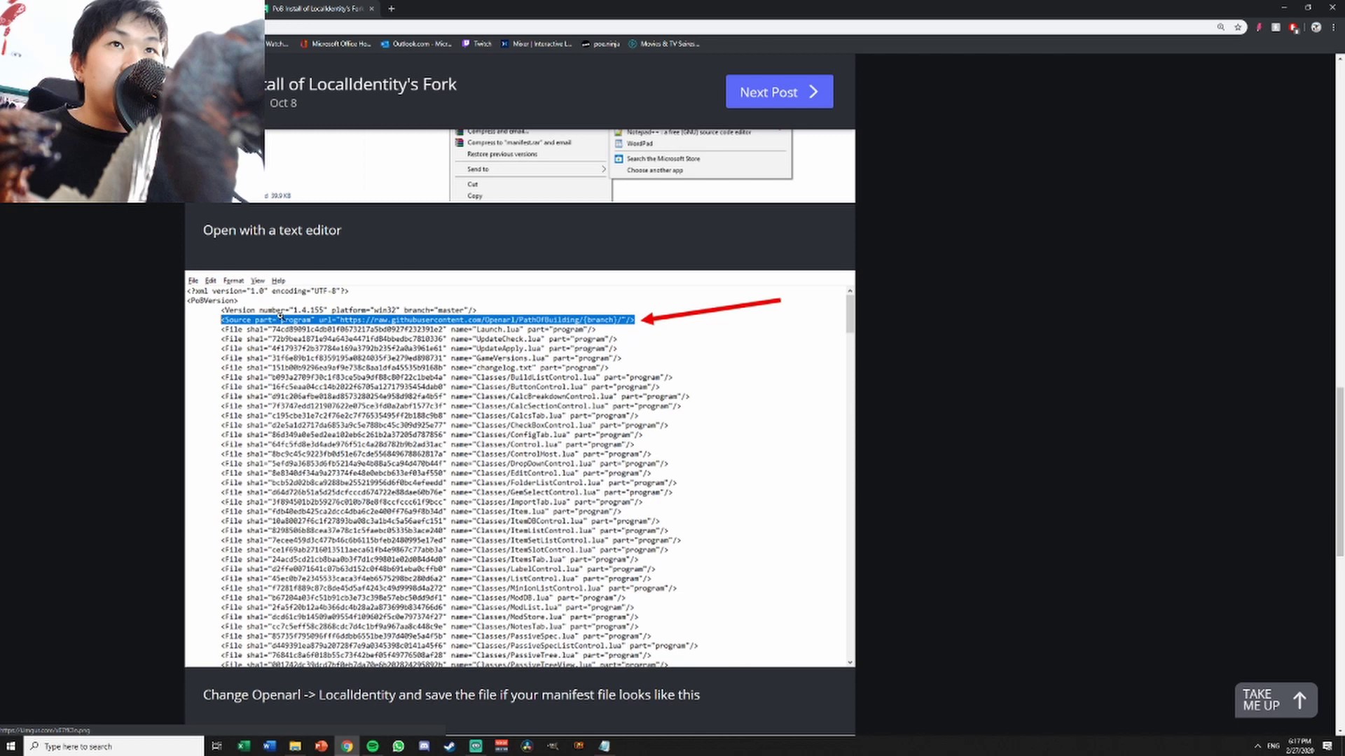
key(alt+Tab)
key(alt+Tab)
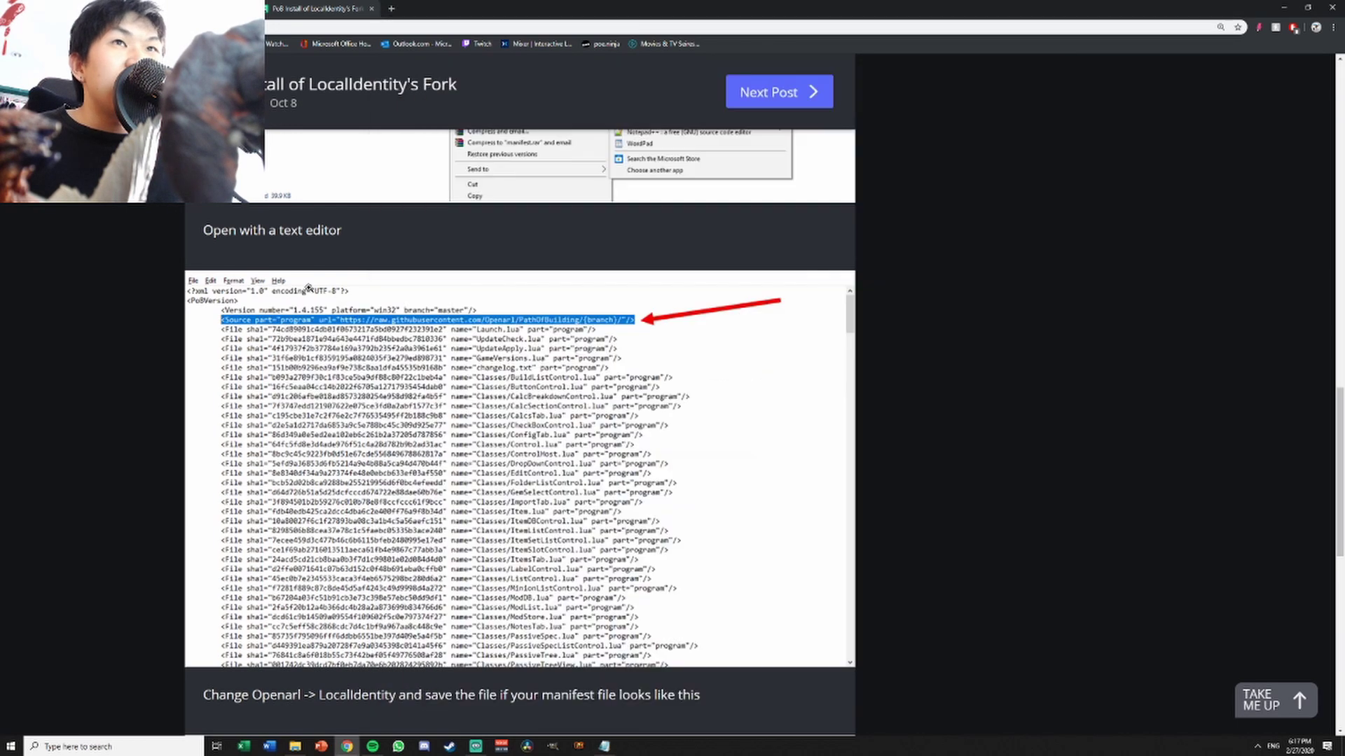
- Open the install instructions linked in the Reddit post and read the two manifest.xml layouts on the GitHub wiki page
key(ctrl+shift+Tab)
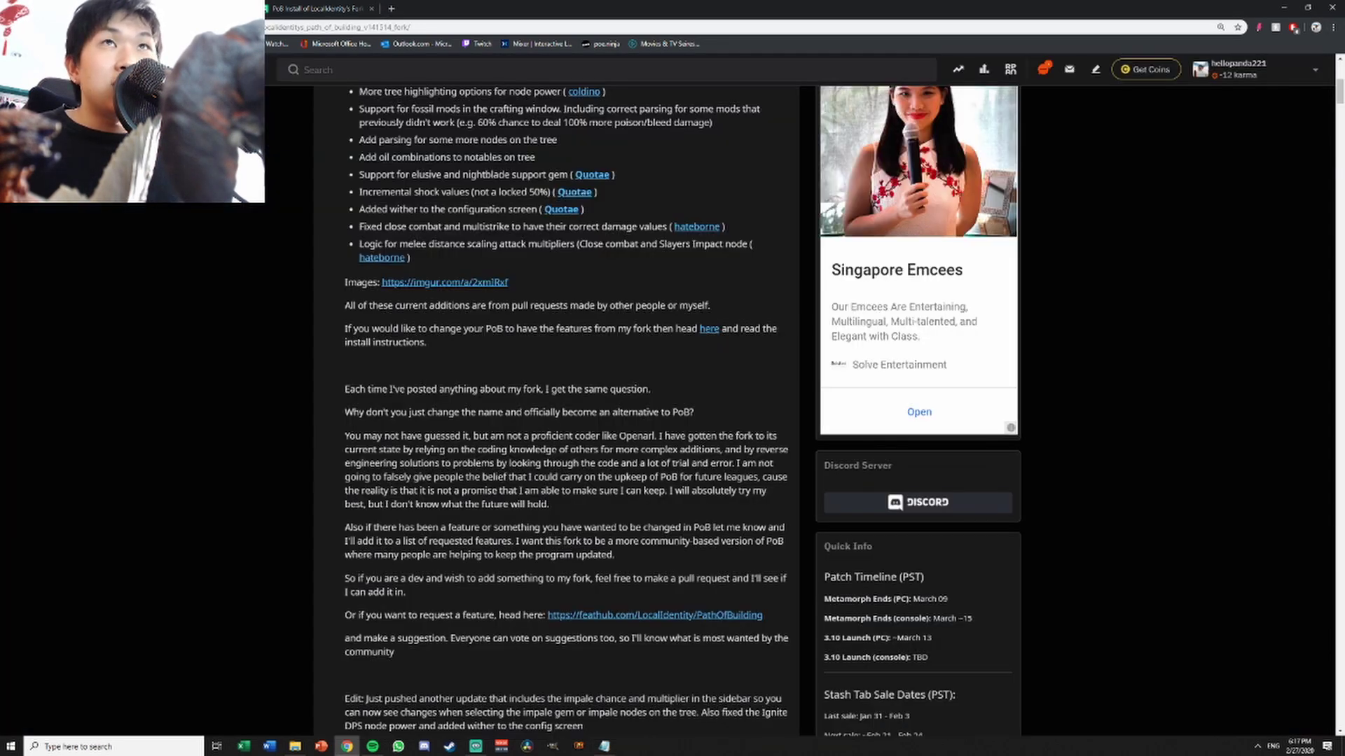
click(411, 294)
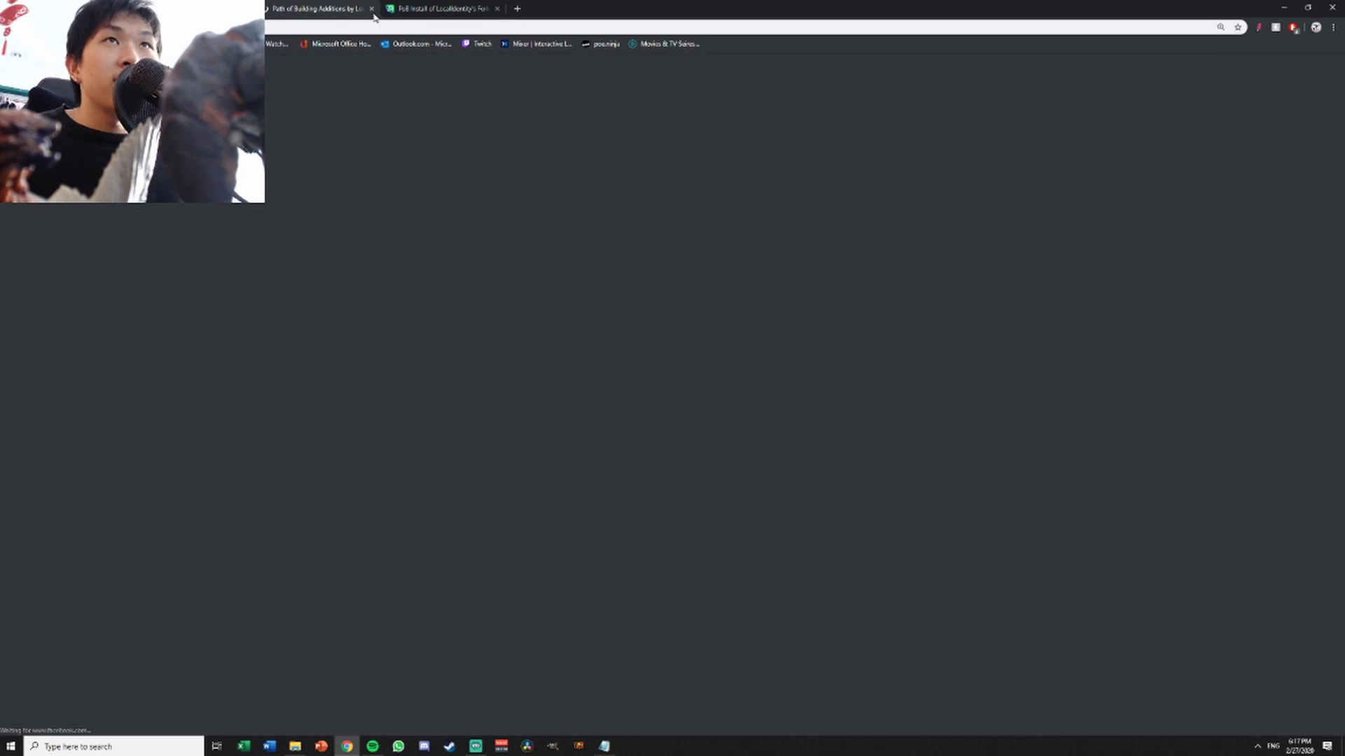
key(ctrl+w)
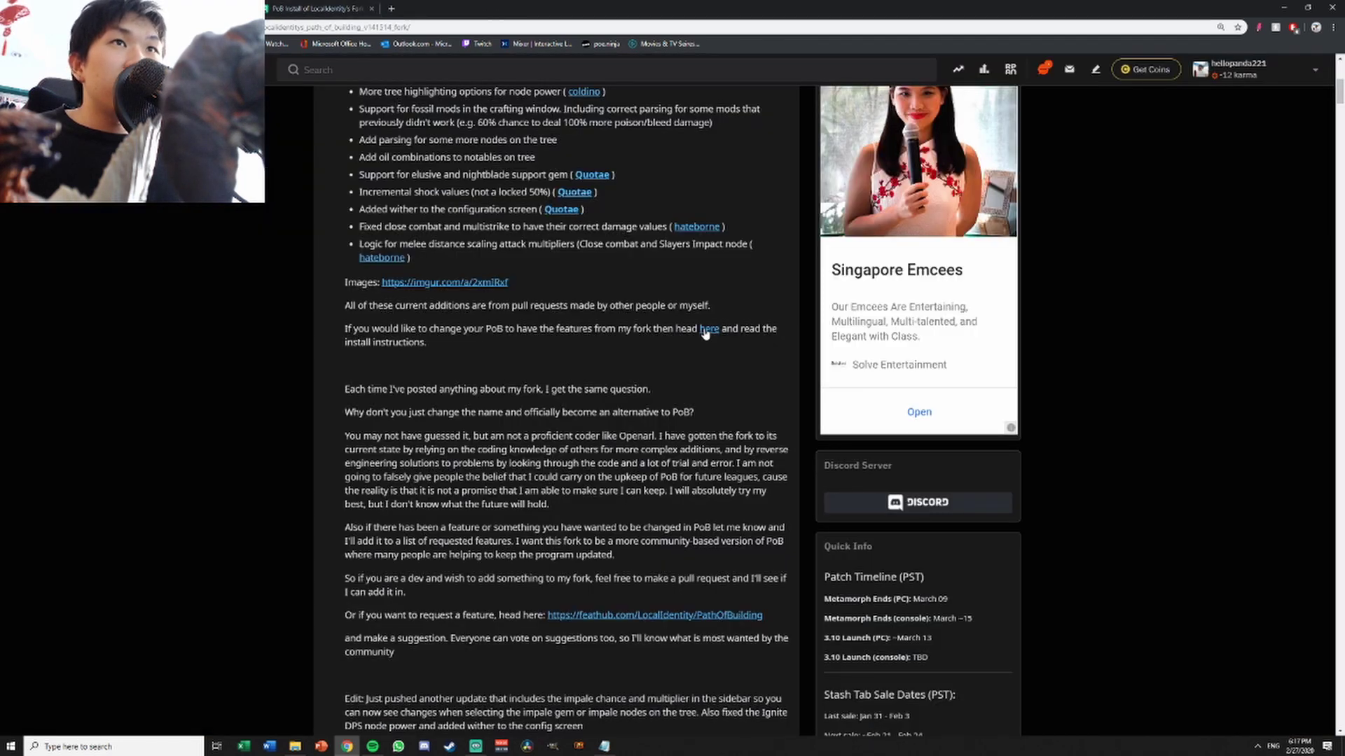
click(708, 329)
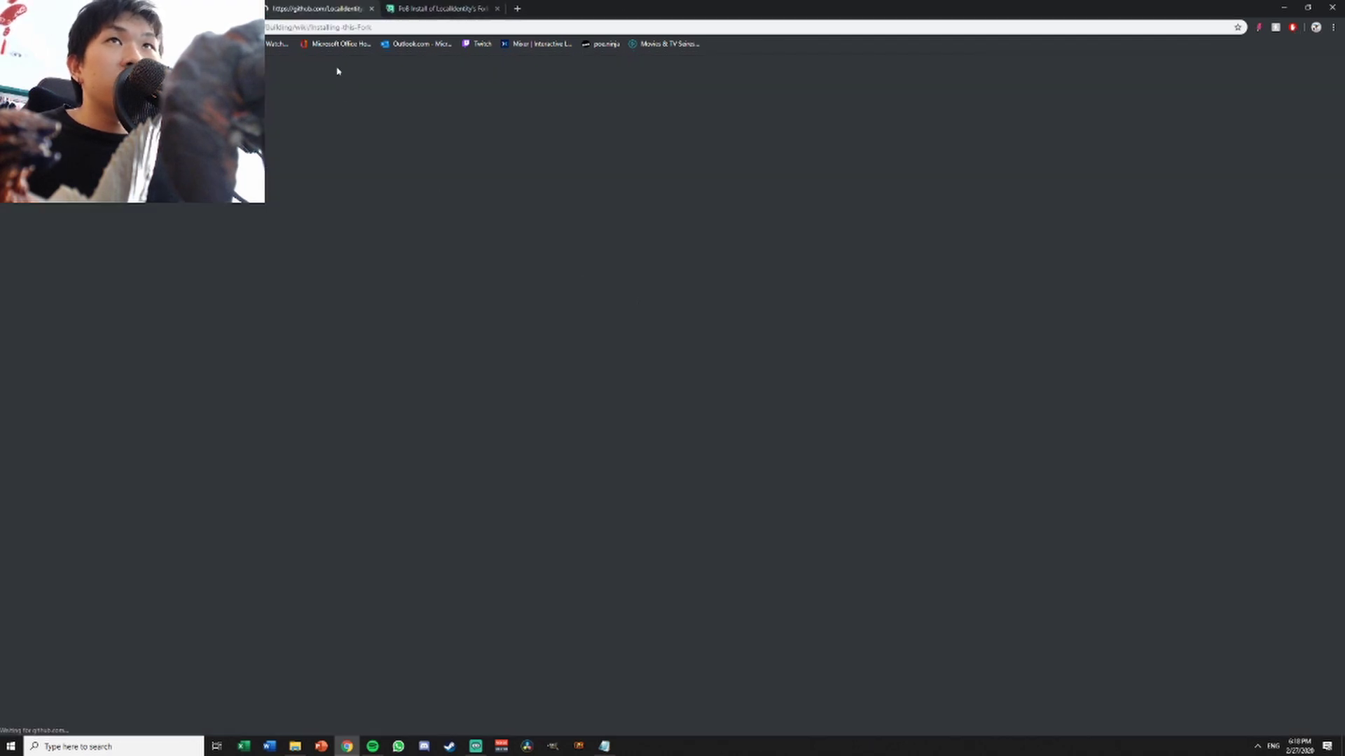
scroll(592, 292, down, 4)
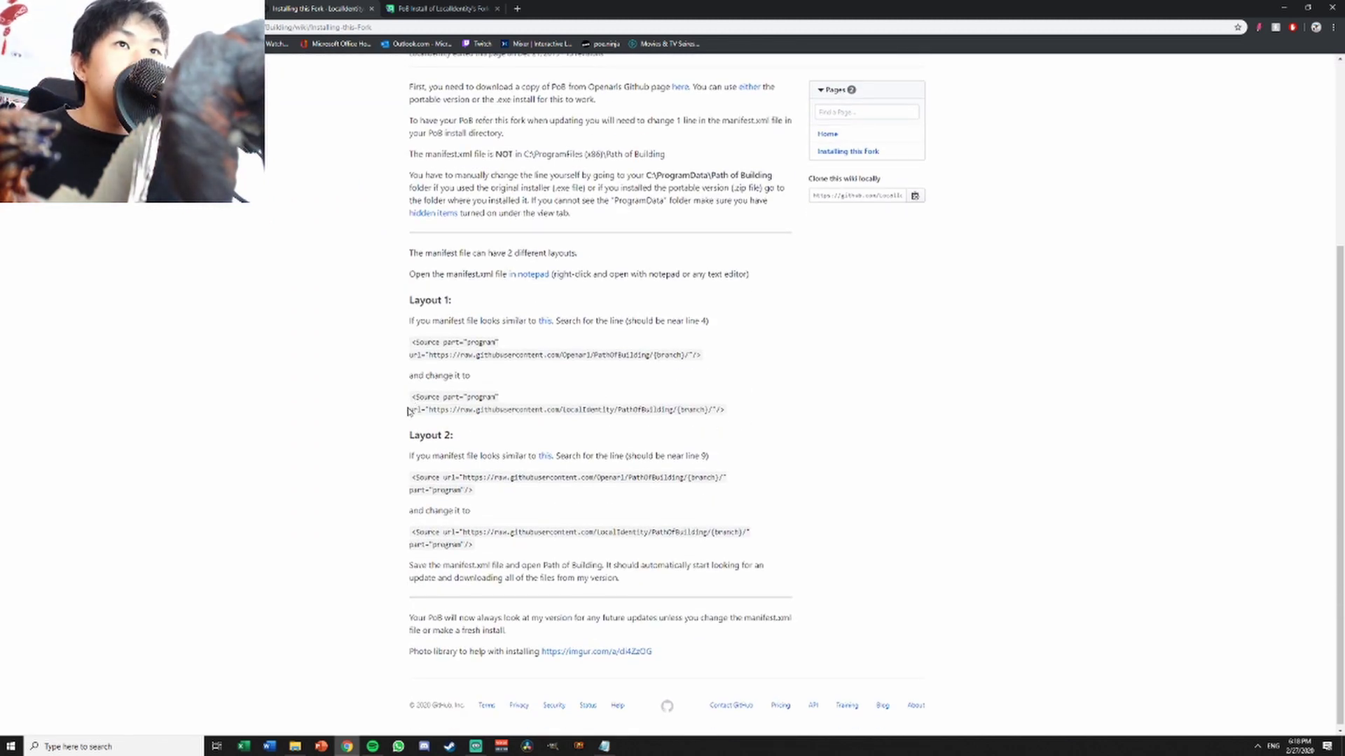
- Compare the wiki's Layout 1 replacement line with the highlighted Source lines in the Imgur guide's two manifest screenshots
drag(409, 411, 721, 416)
click(748, 423)
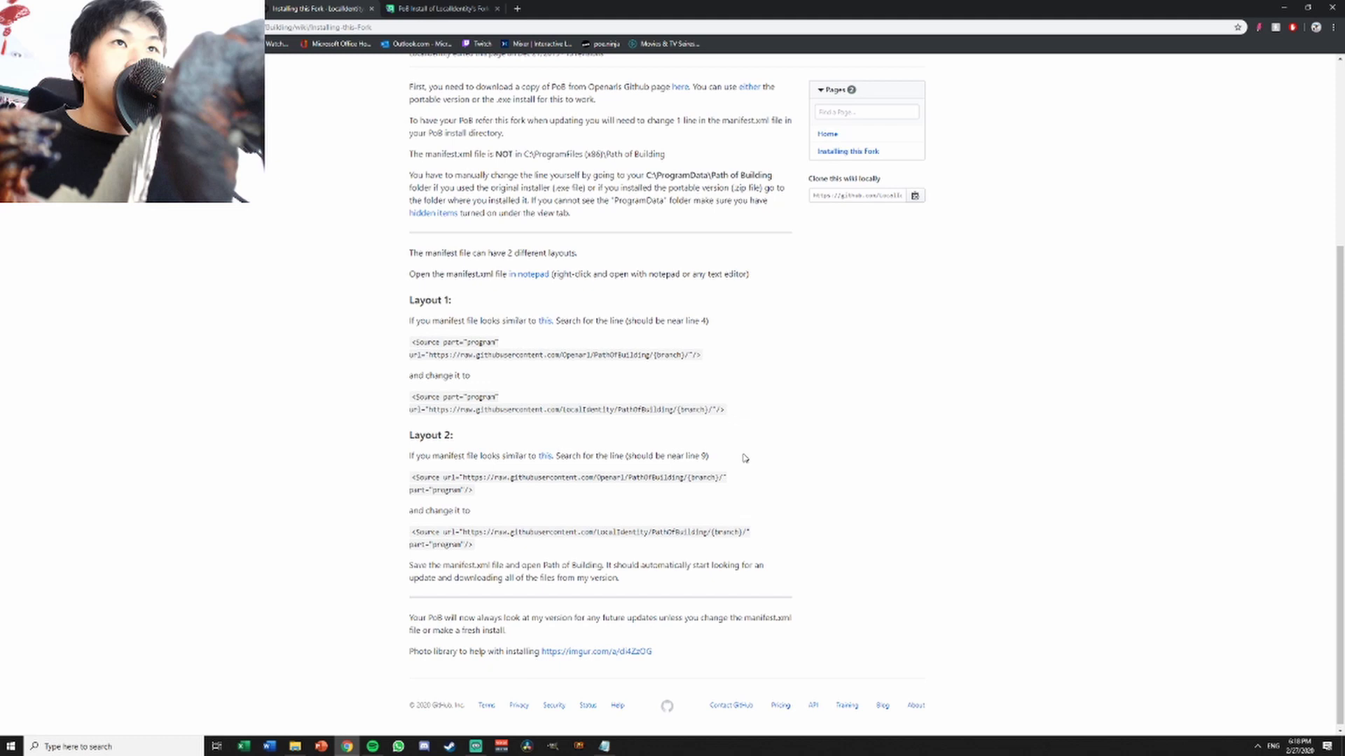
click(466, 9)
scroll(729, 398, down, 5)
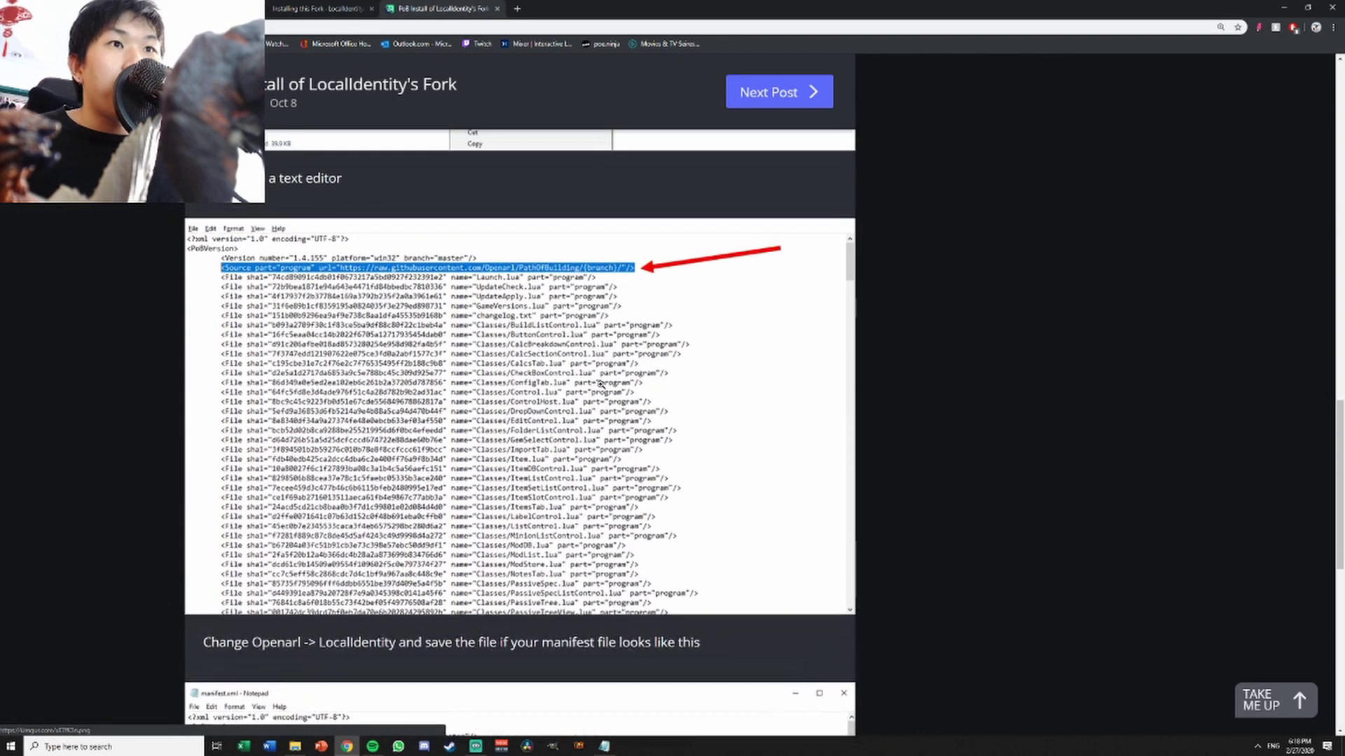
scroll(601, 384, up, 4)
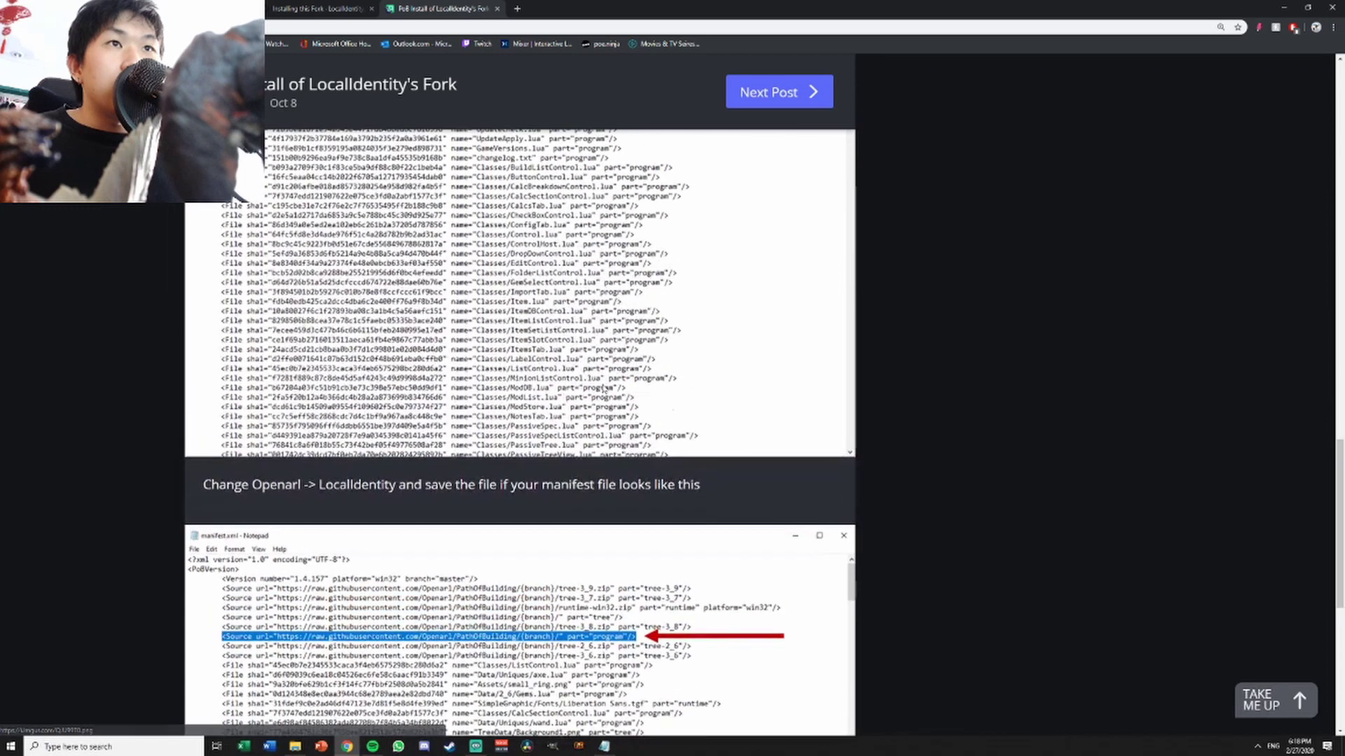
- Check the open manifest in Notepad against the Imgur guide and the wiki to determine which layout applies
key(alt+Tab)
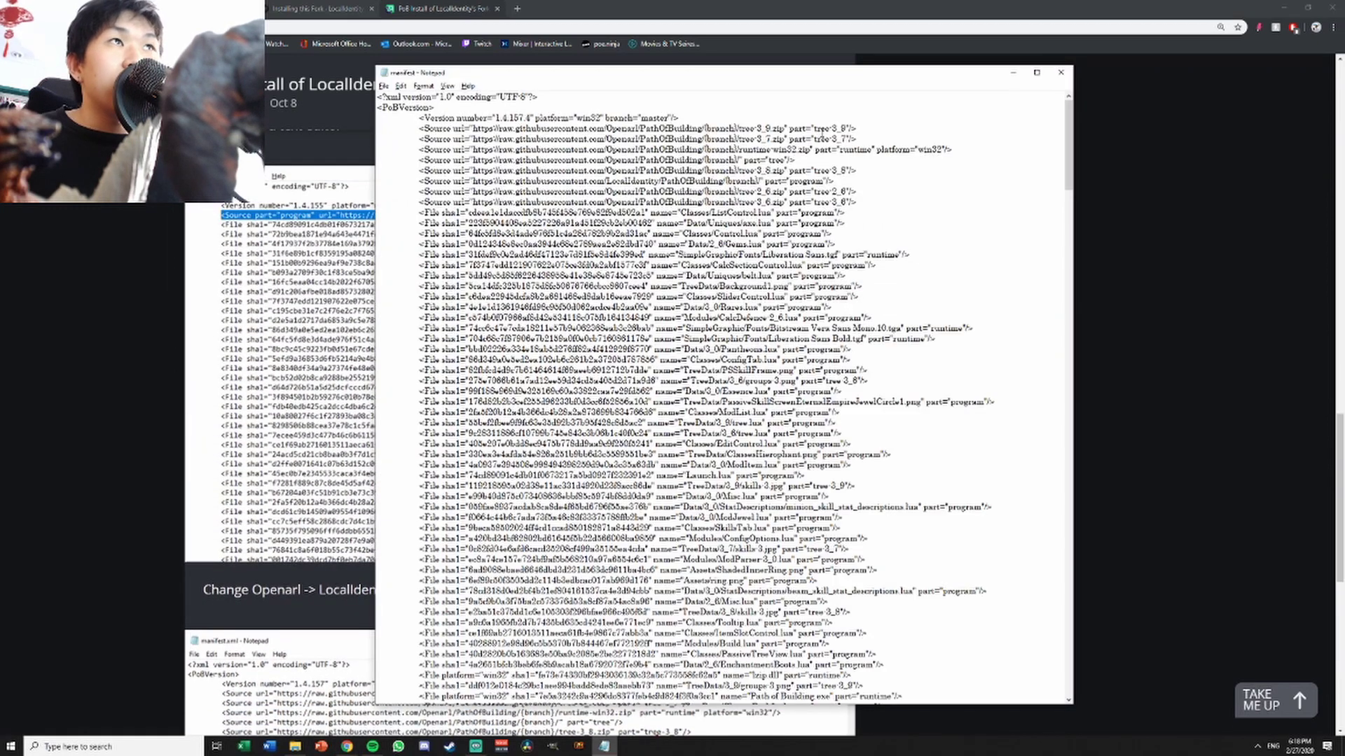
key(alt+Tab)
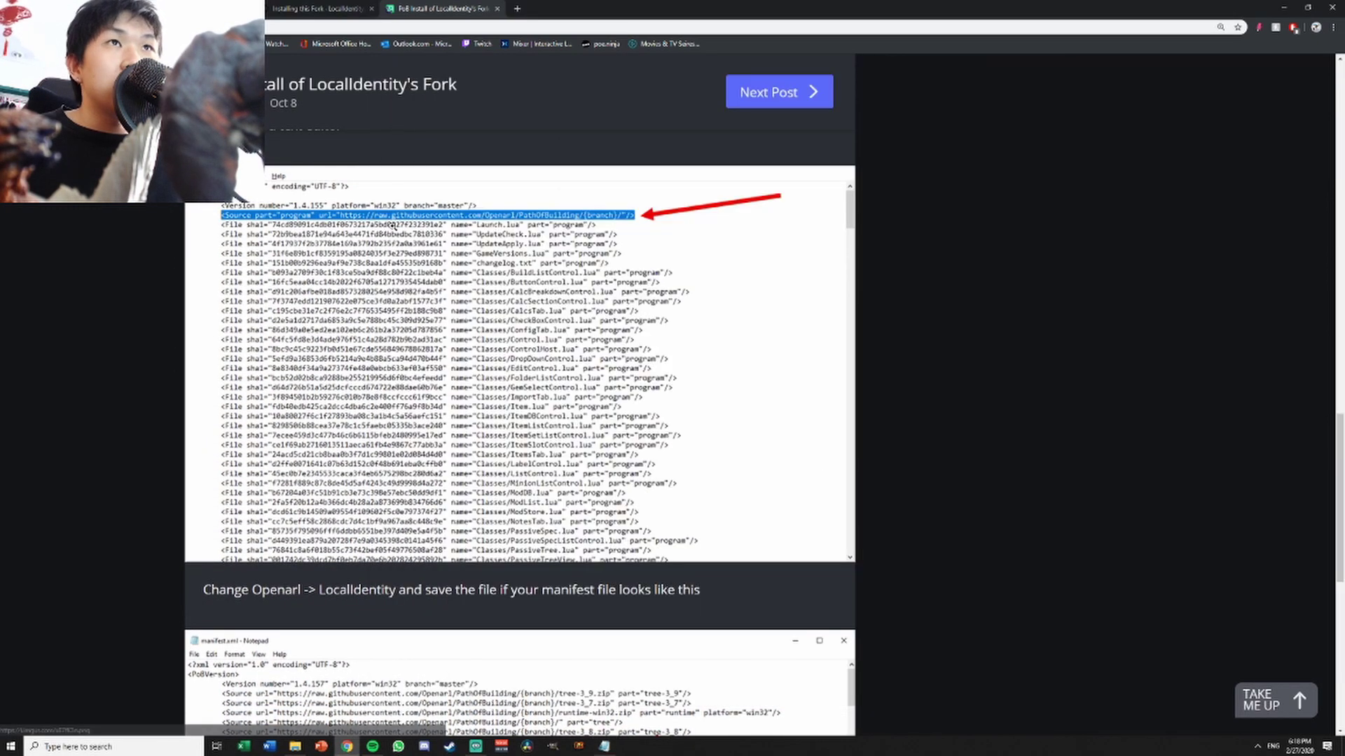
key(ctrl+Tab)
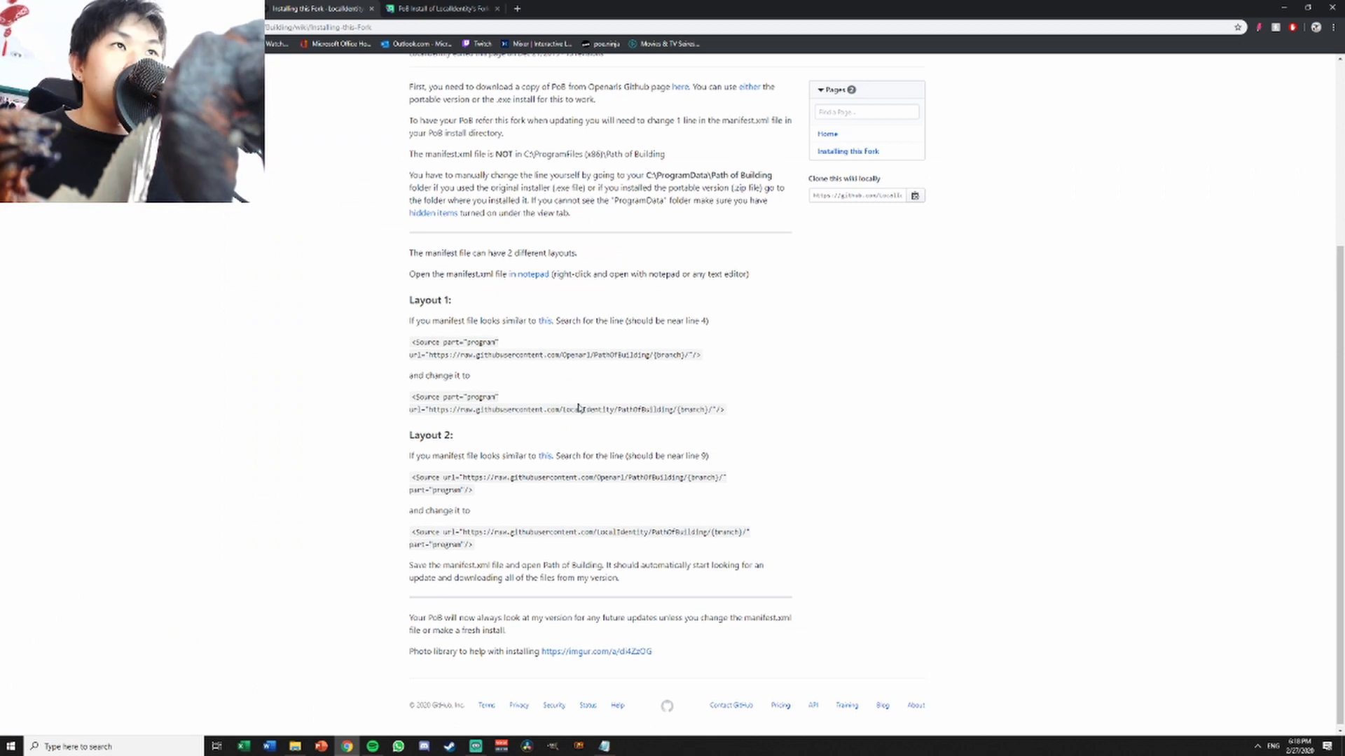
scroll(470, 360, down, 1)
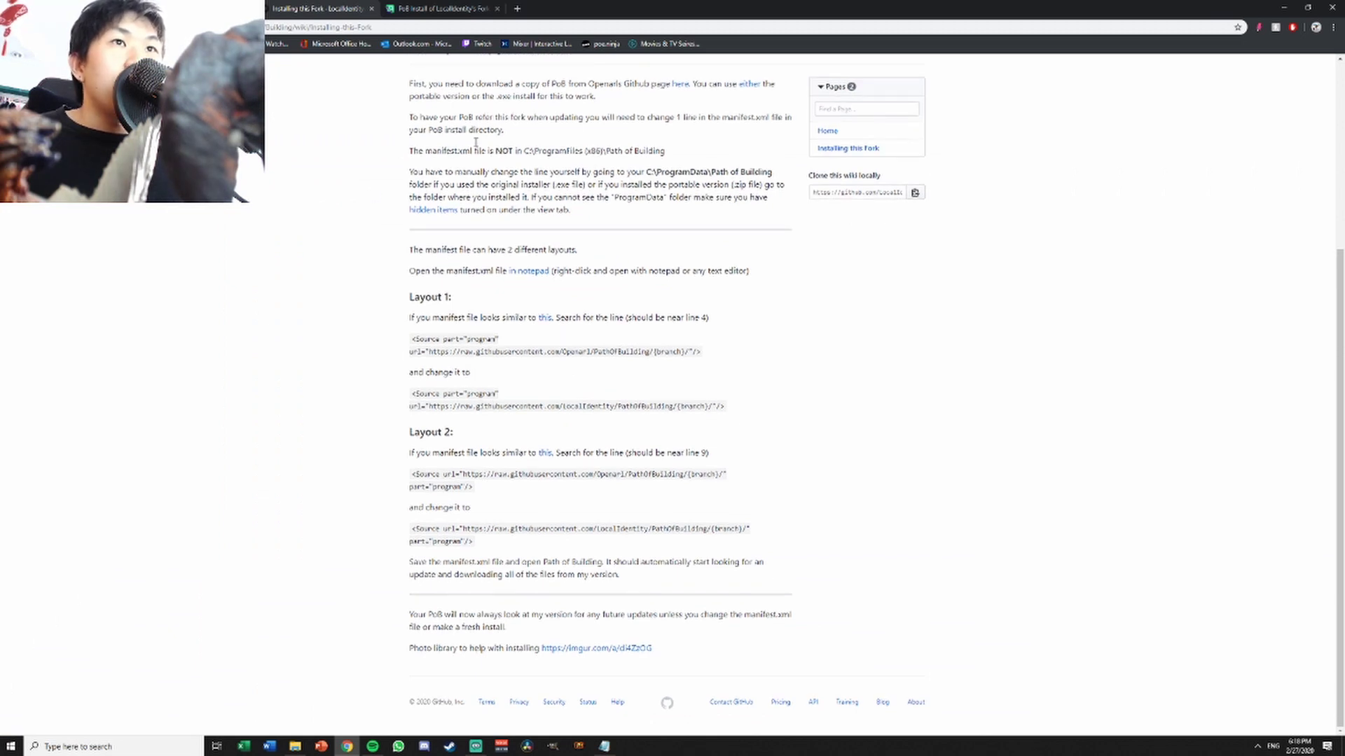
click(427, 7)
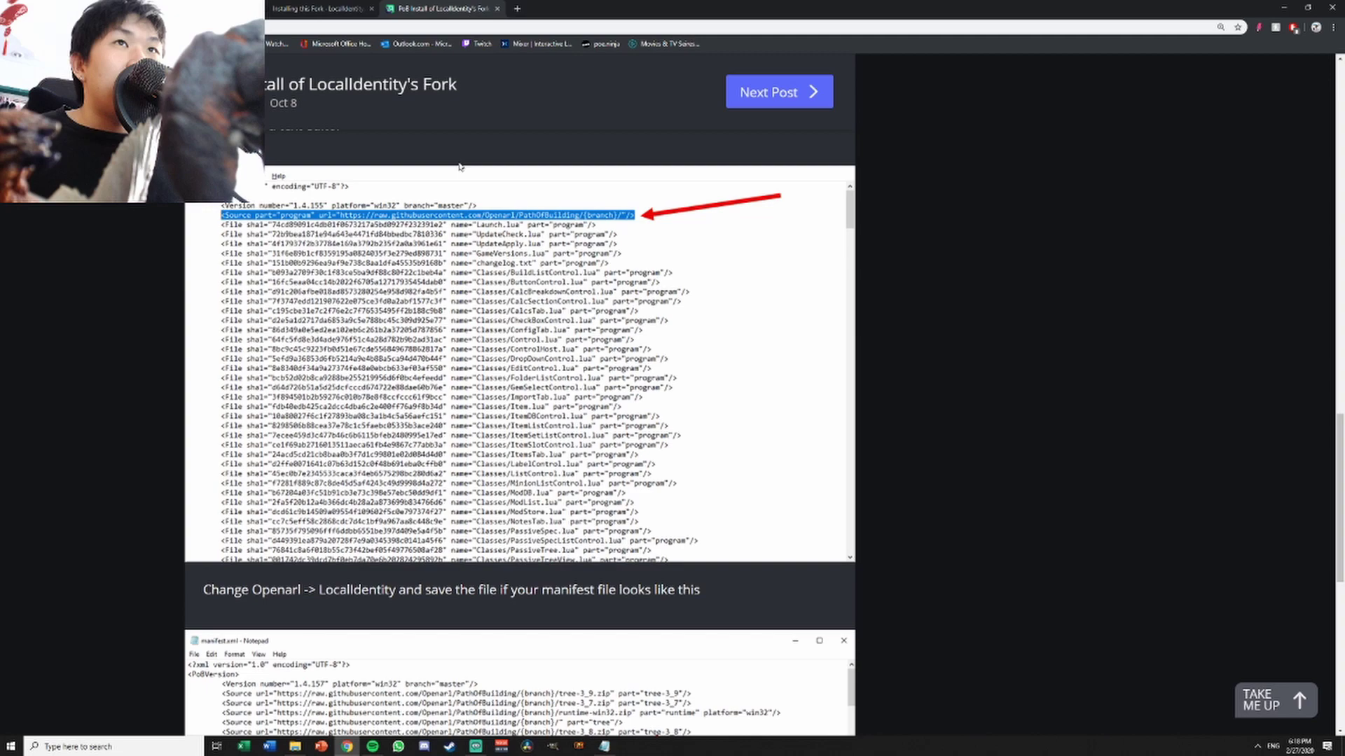
scroll(586, 423, down, 5)
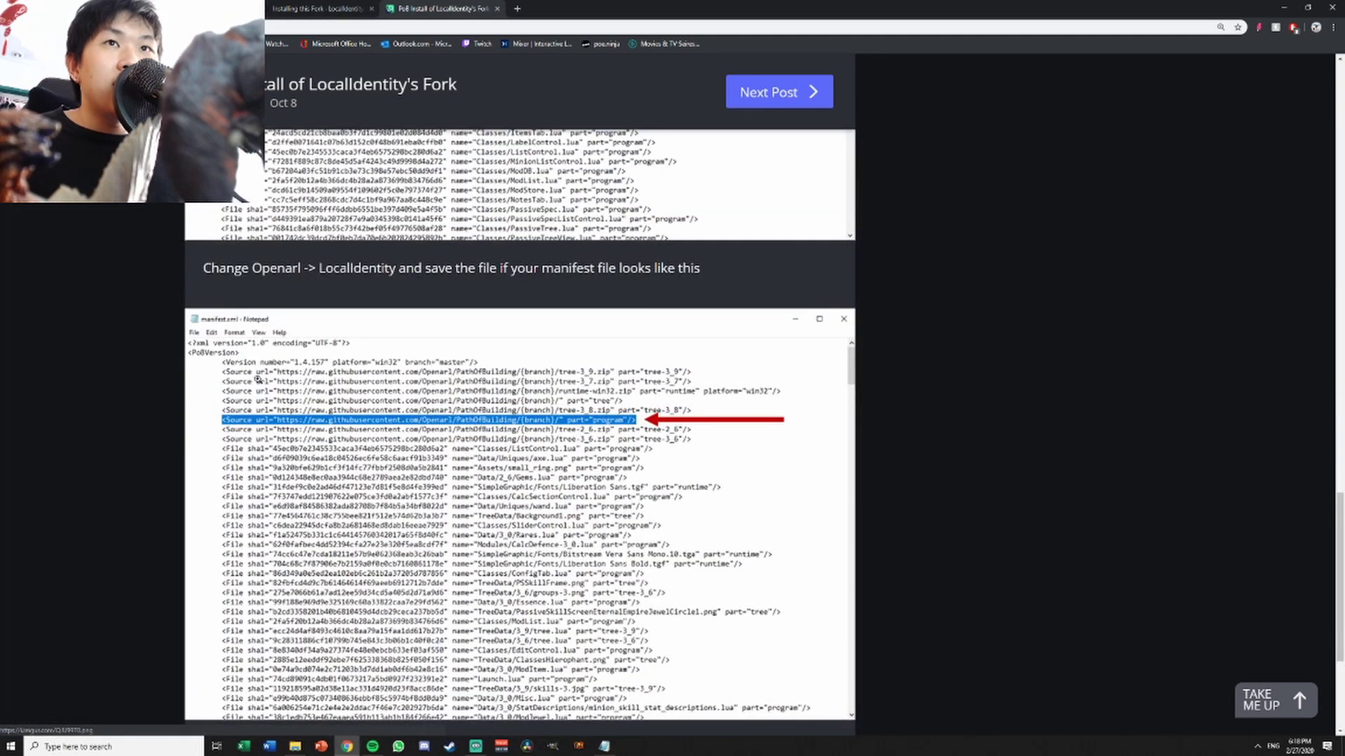
scroll(270, 422, up, 1)
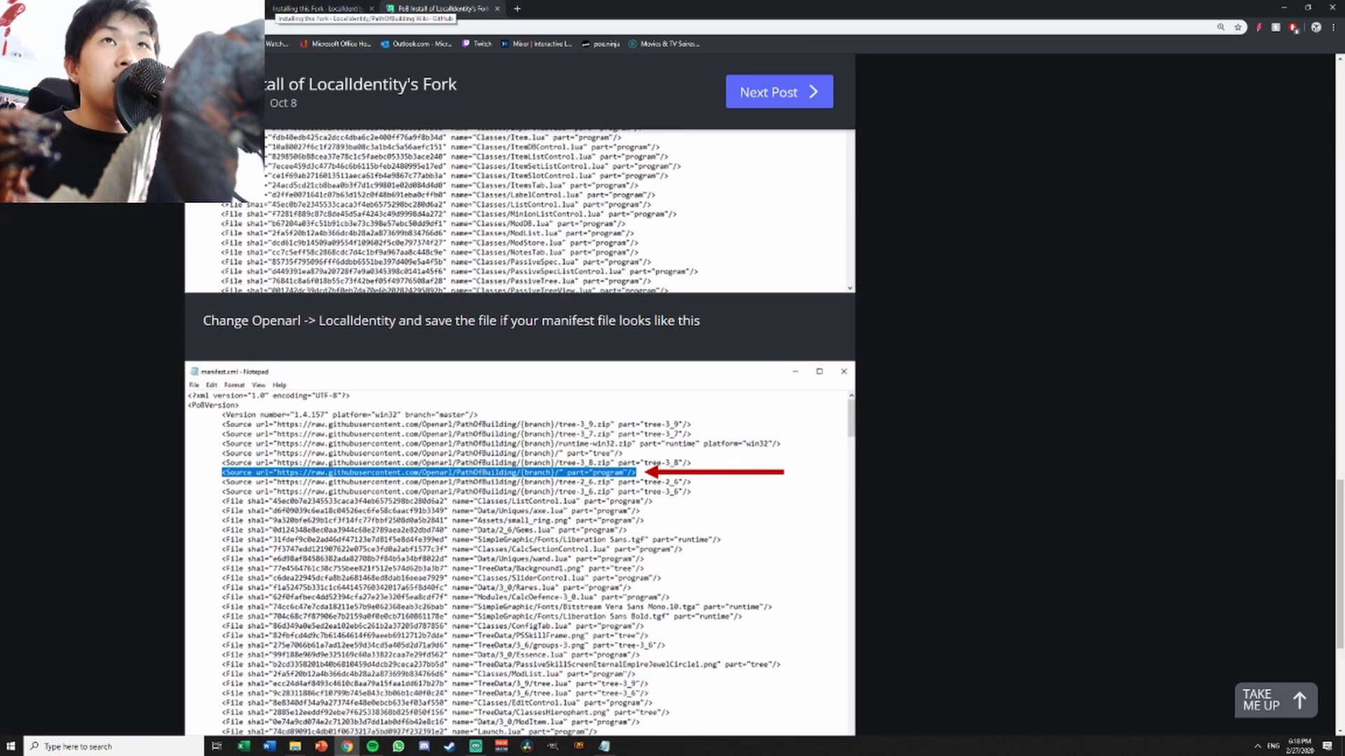
click(318, 9)
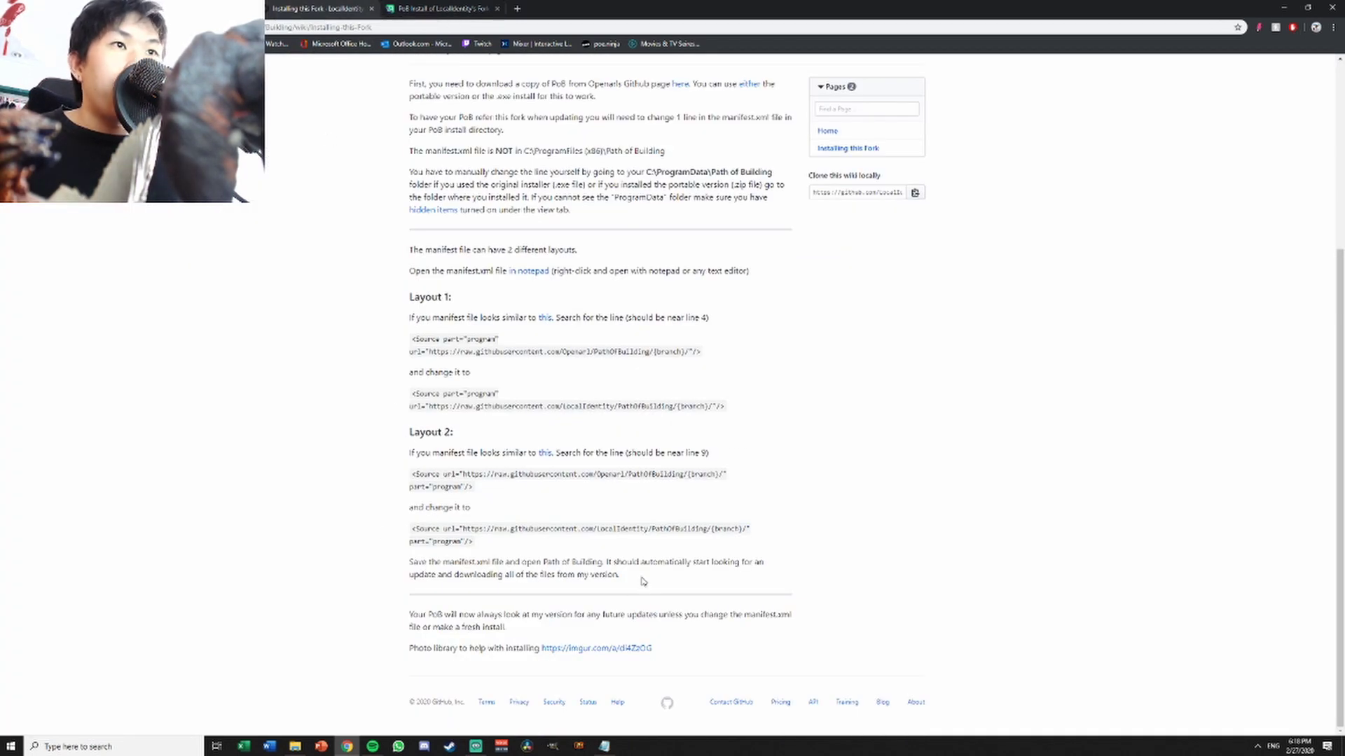
- View the example image linked under Layout 2 on the wiki page and return to the install instructions
click(545, 453)
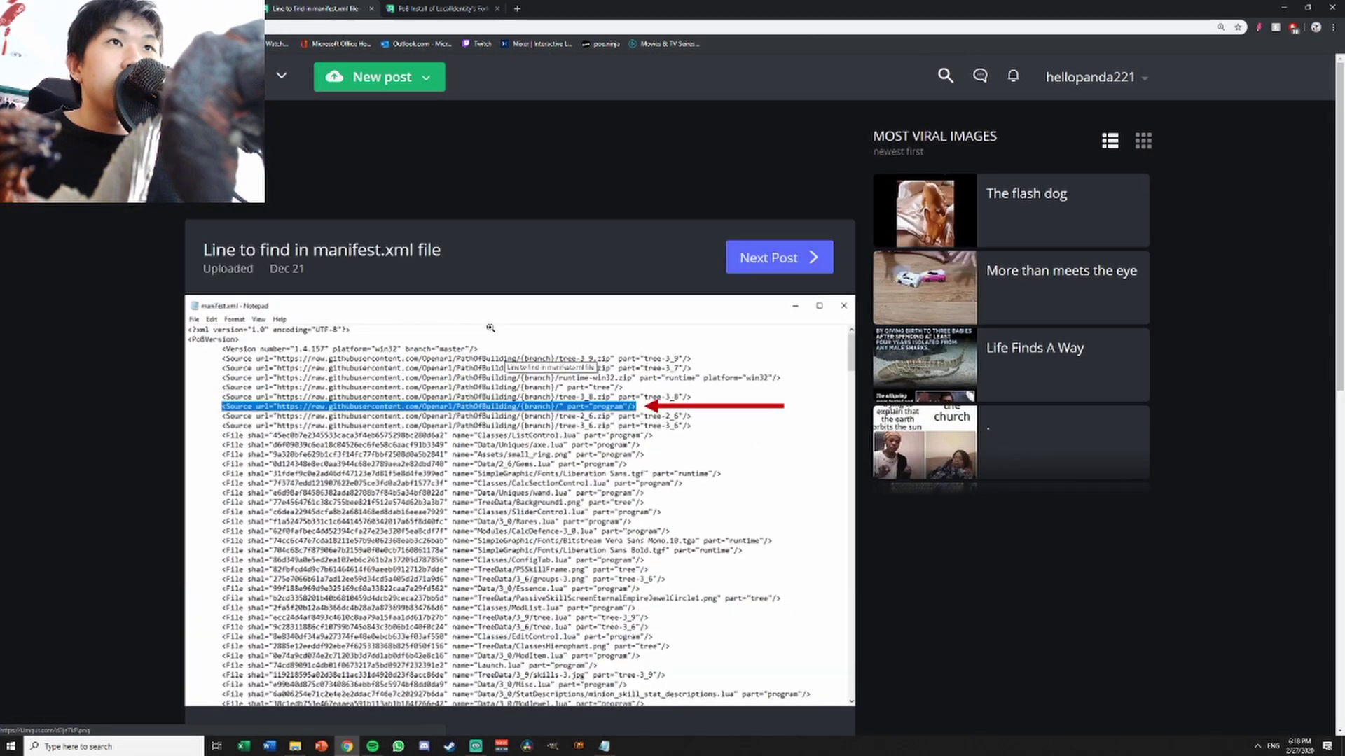
key(ctrl+Tab)
key(ctrl+Tab)
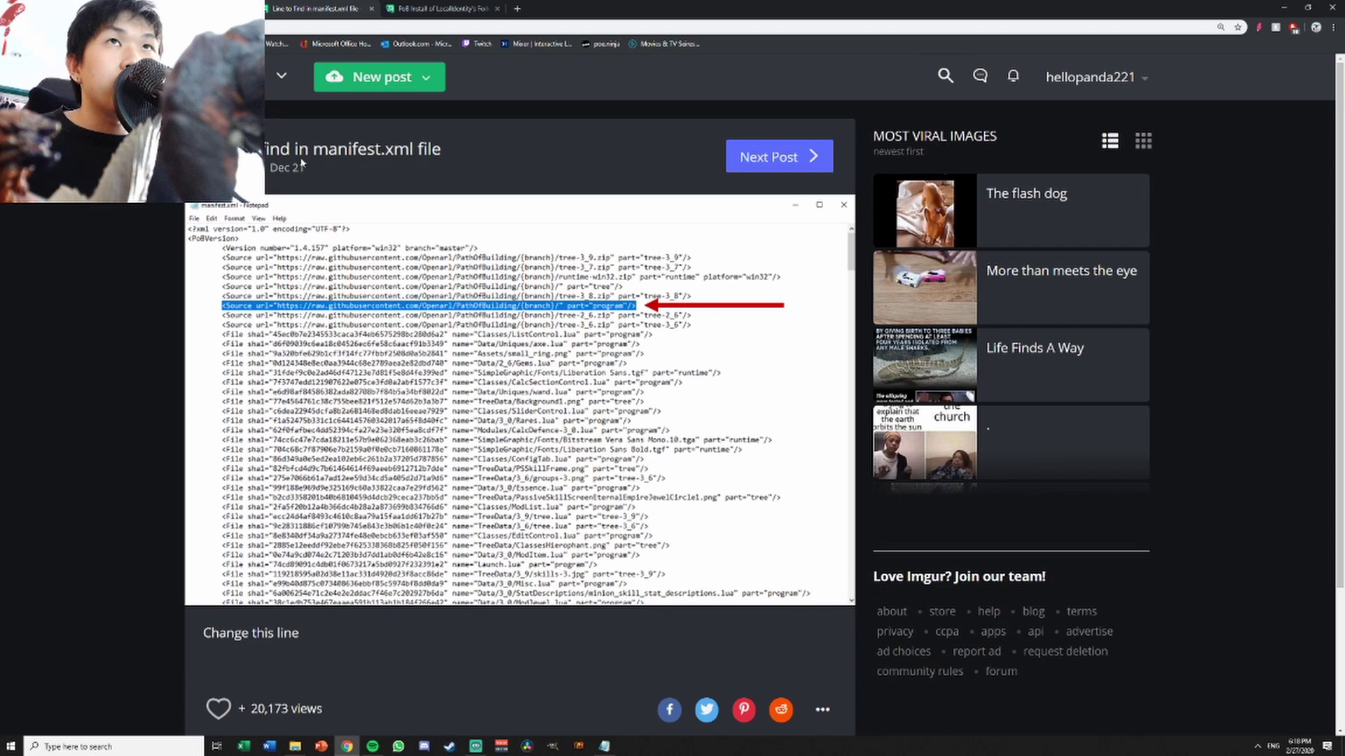
key(alt+Left)
scroll(364, 345, down, 3)
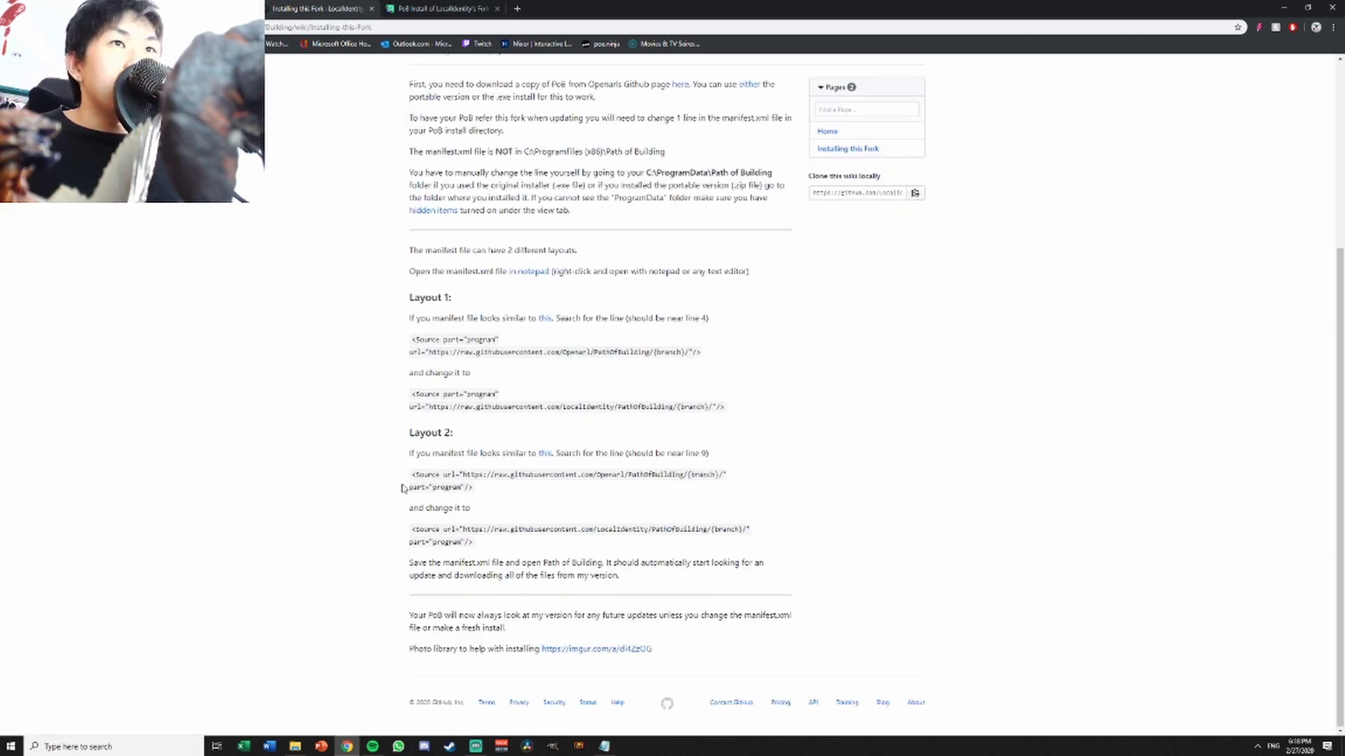
- Review both manifest examples in the Imgur guide alongside the wiki's Layout 1 and Layout 2 instructions
click(437, 7)
scroll(392, 280, up, 10)
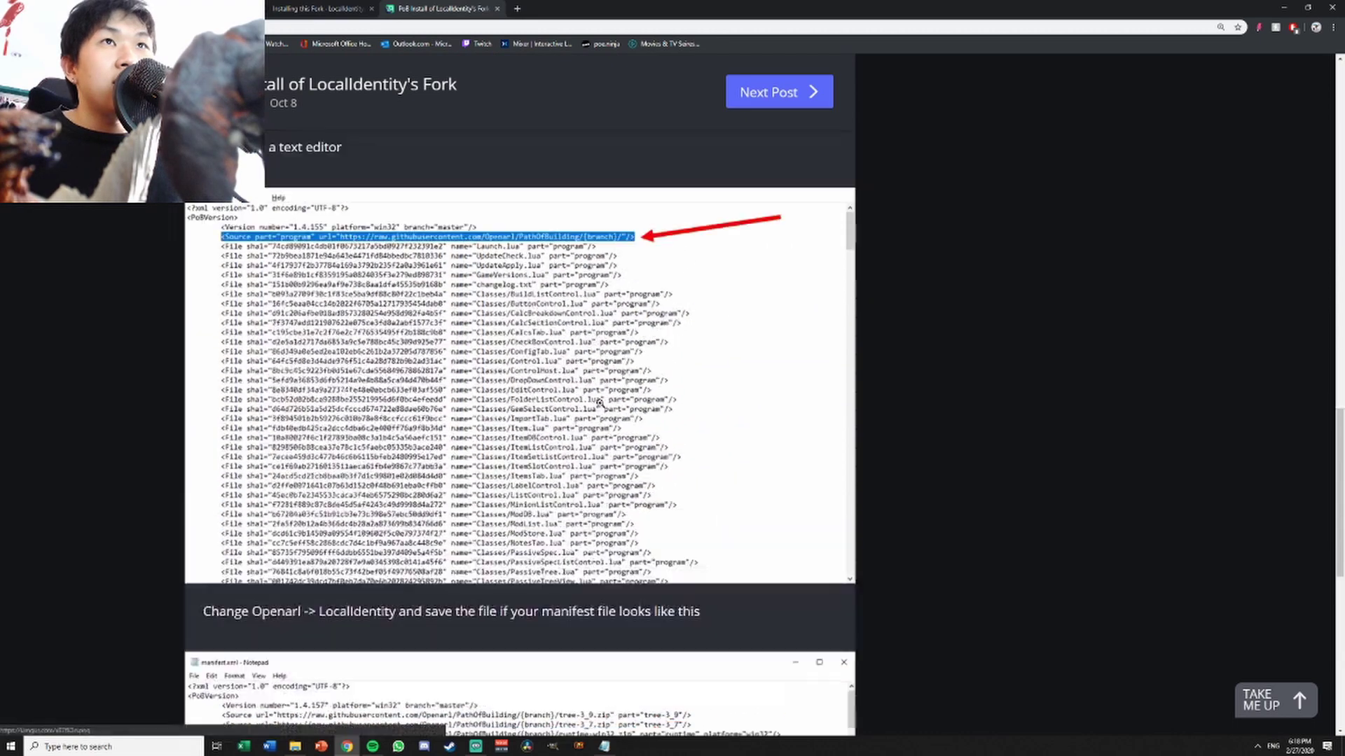
click(337, 9)
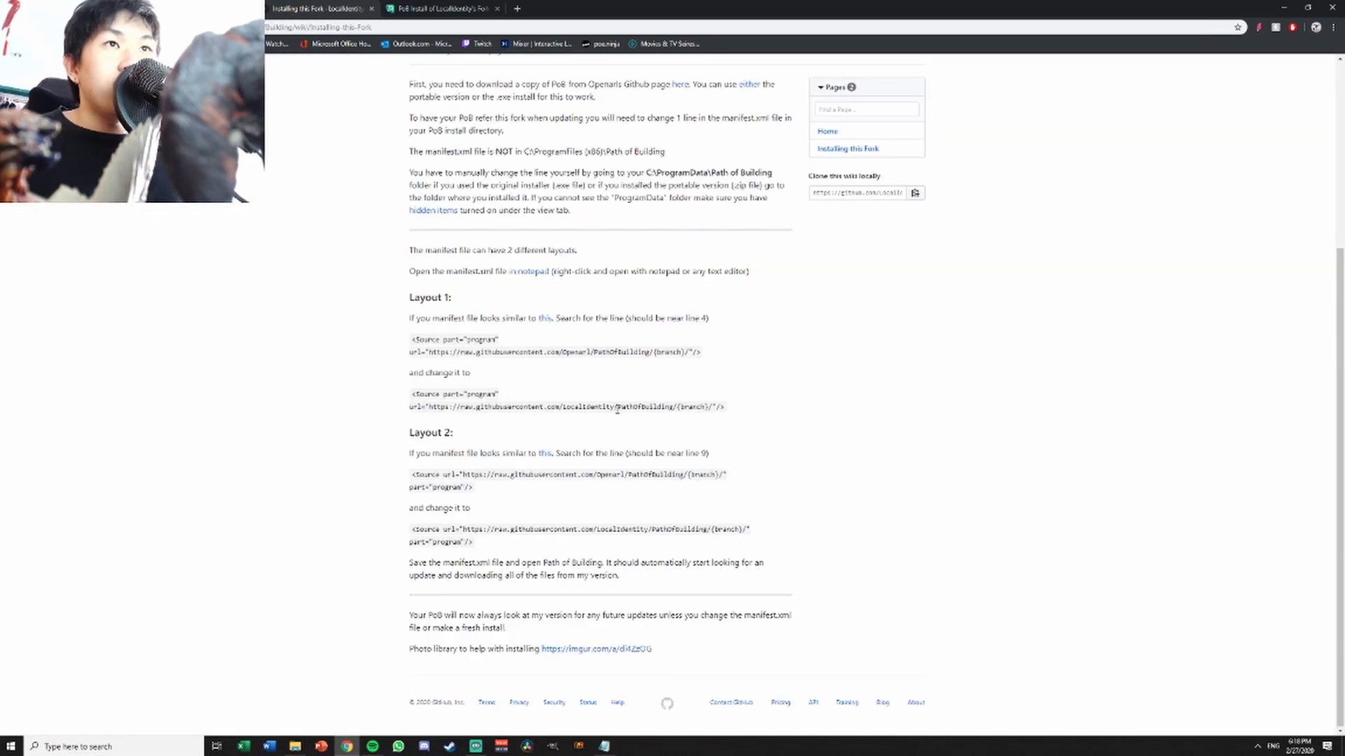
click(420, 8)
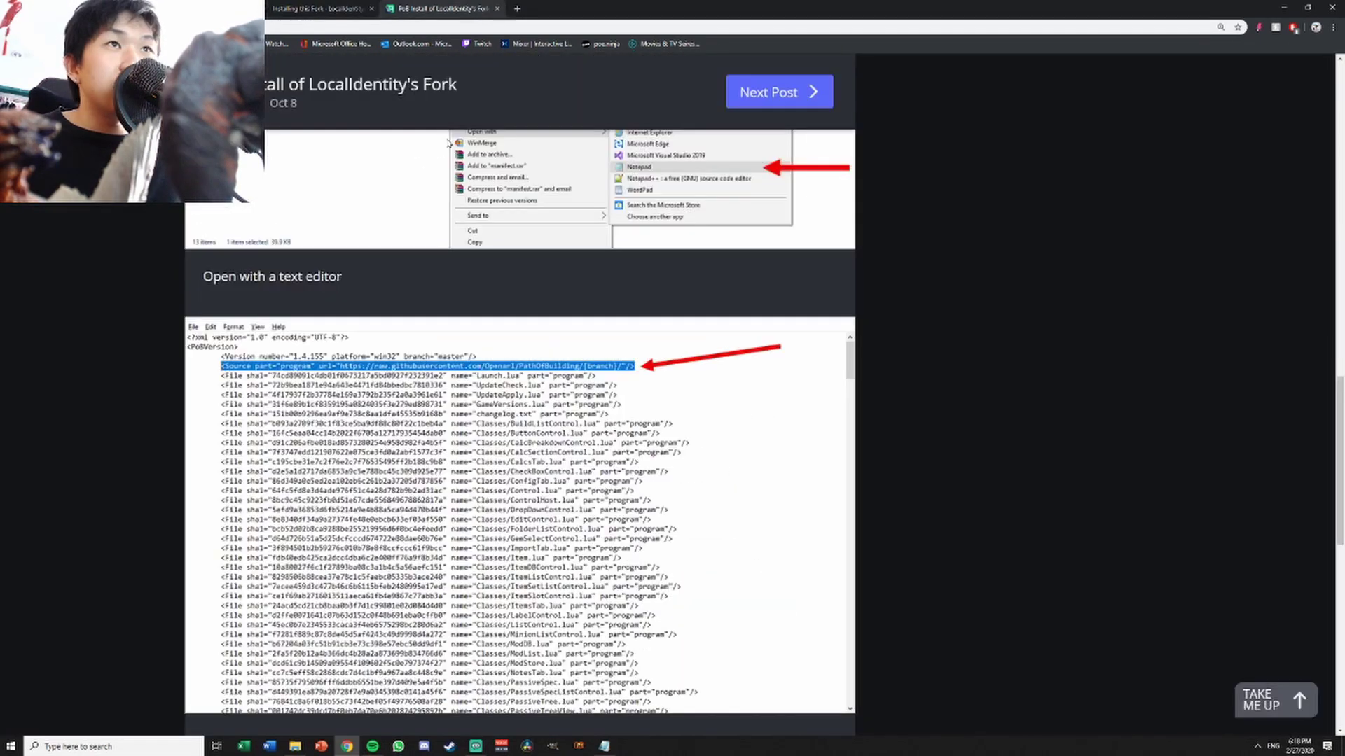
scroll(439, 336, down, 1)
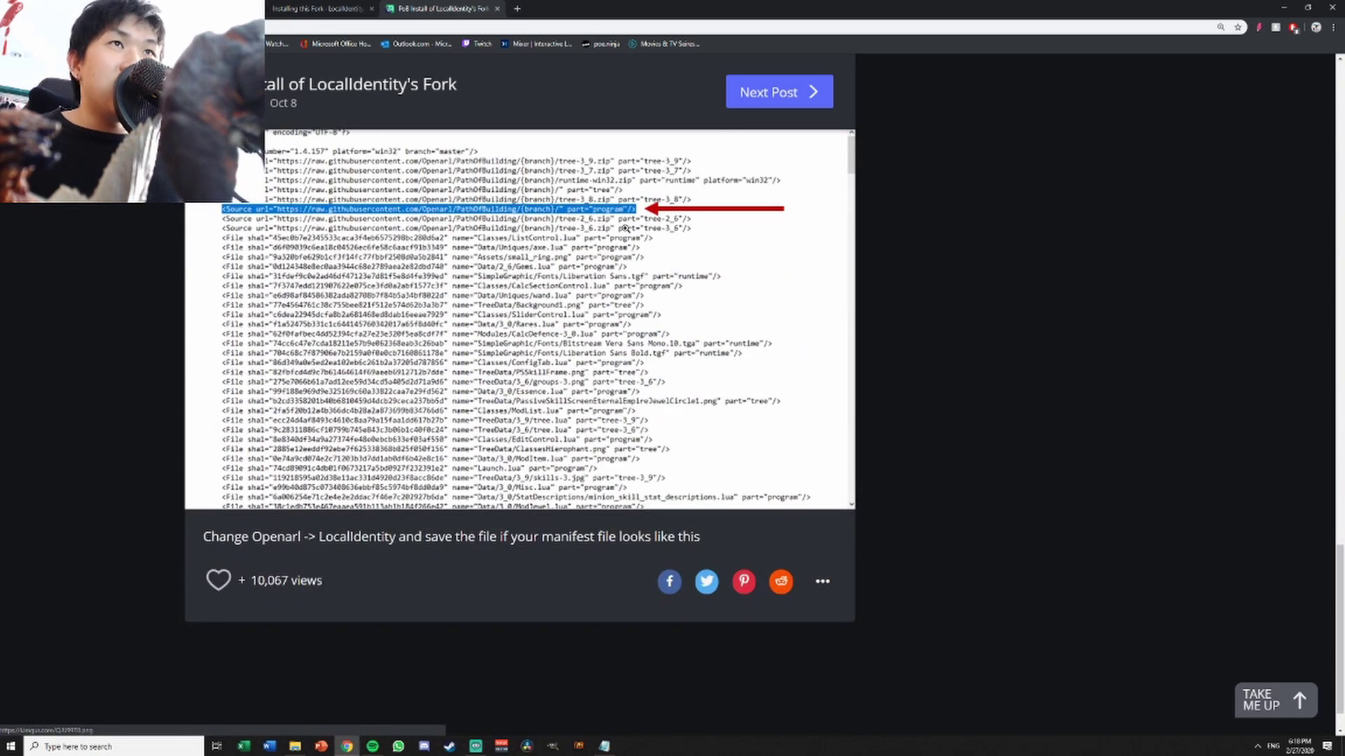
- Compare the Source lines of the manifest in Notepad with the highlighted part="program" line in the Imgur guide's second example
key(alt+Tab)
key(alt+Tab)
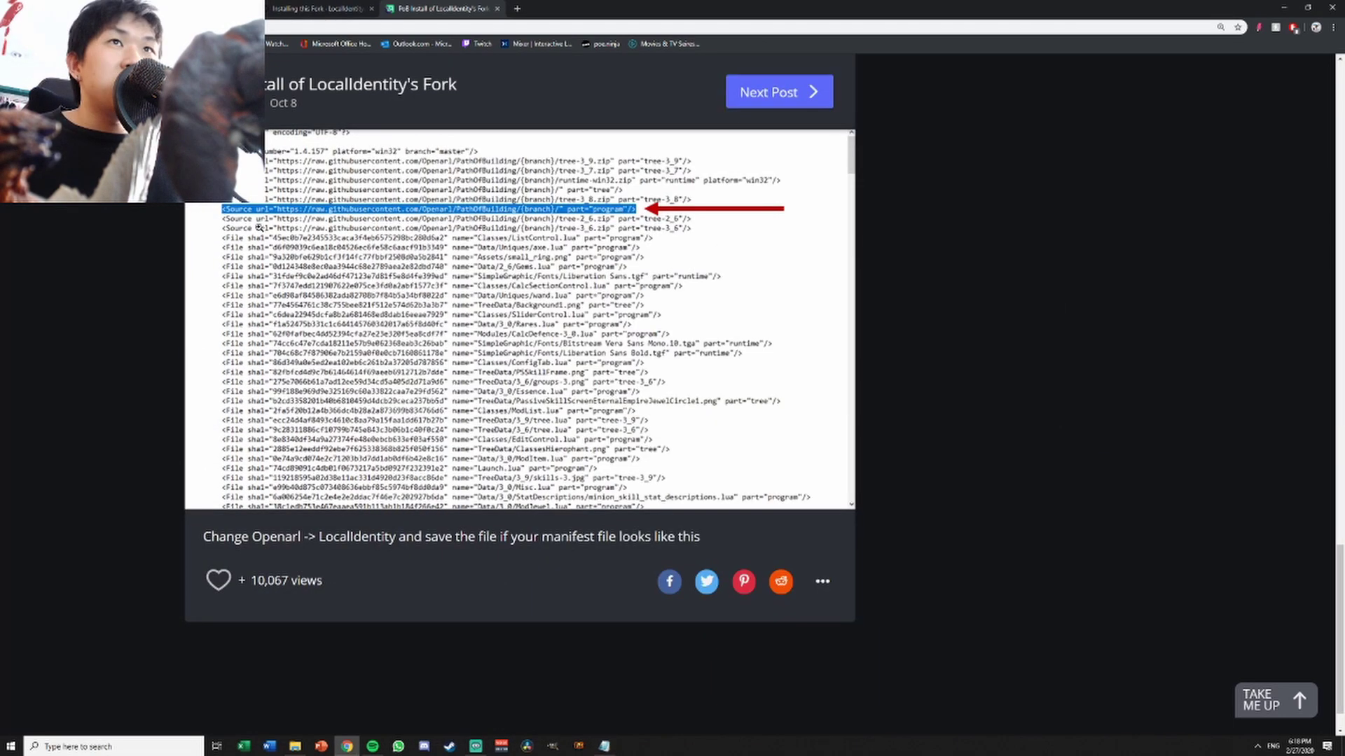
key(alt+Tab)
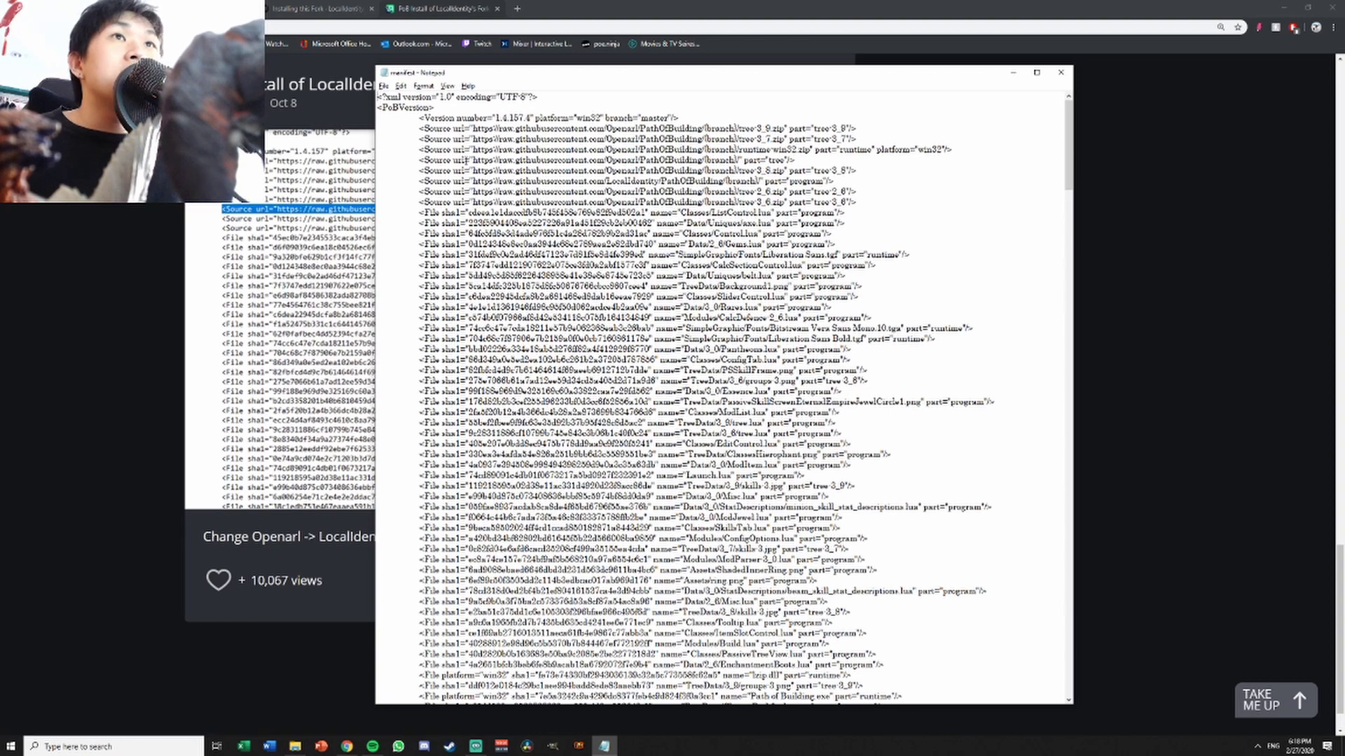
key(alt+Tab)
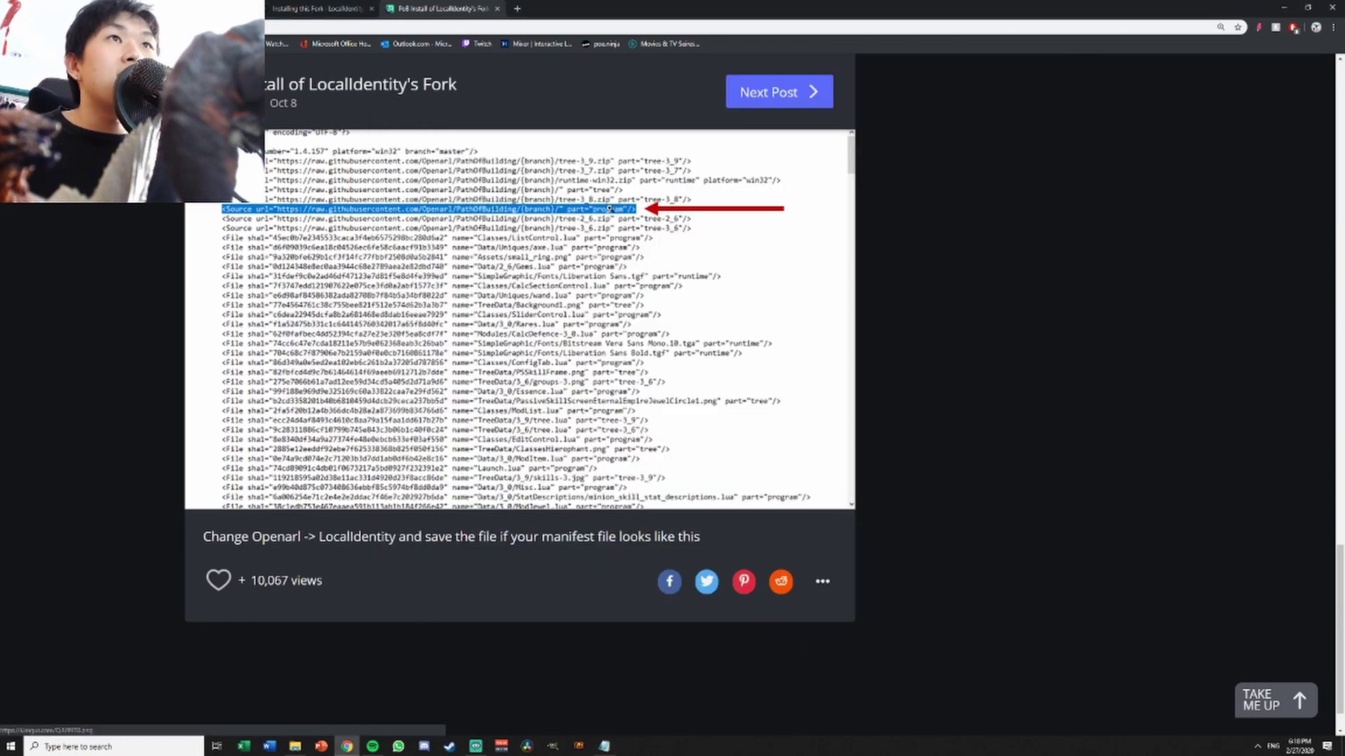
key(alt+Tab)
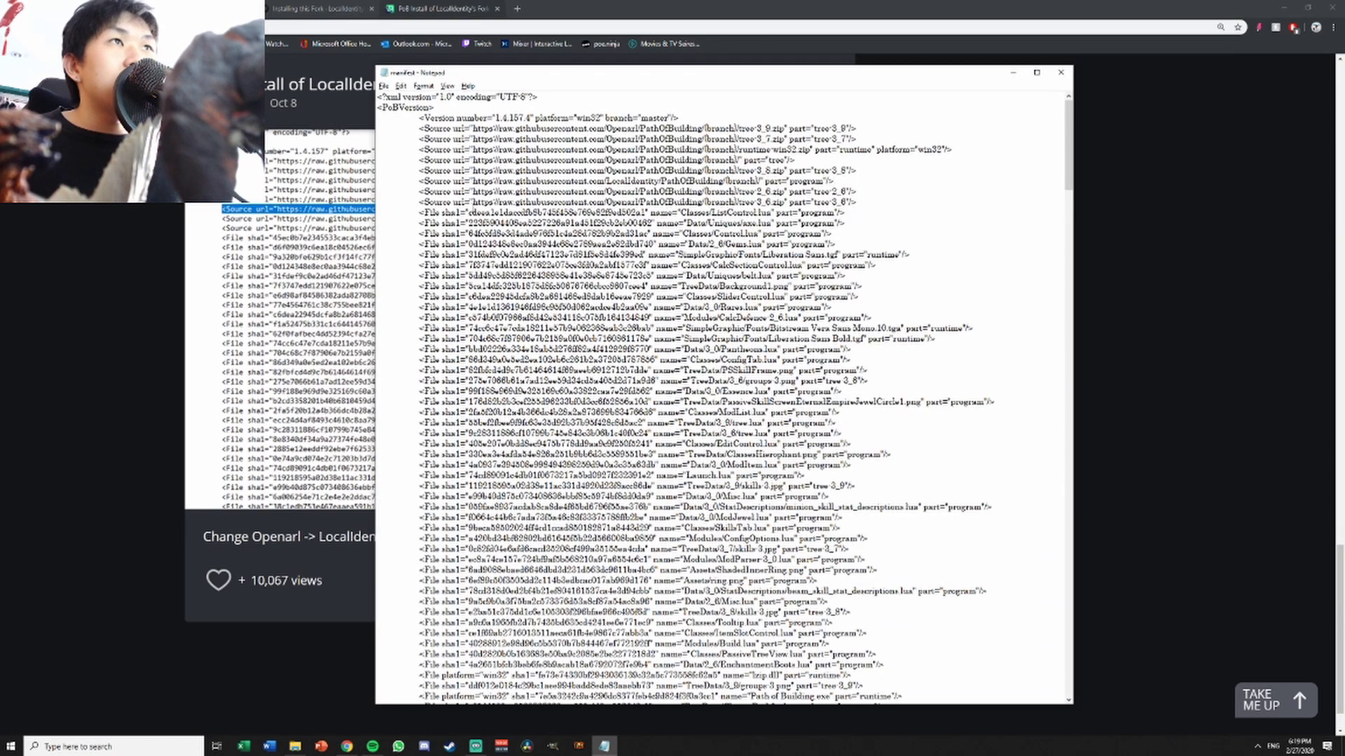
key(alt+Tab)
key(alt+Tab)
key(alt+Tab)
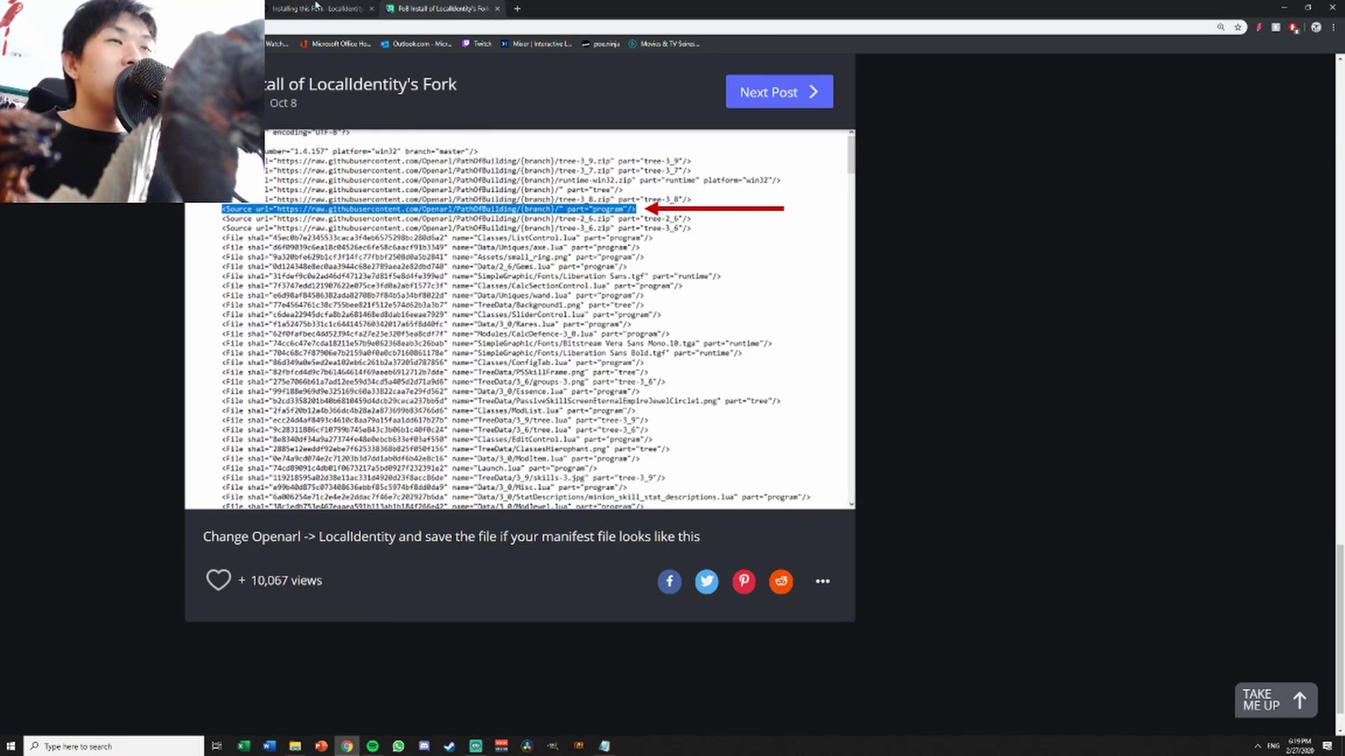
- Check the wiki's Layout 2 replacement line against the manifest, and close the manifest file in Notepad
click(316, 7)
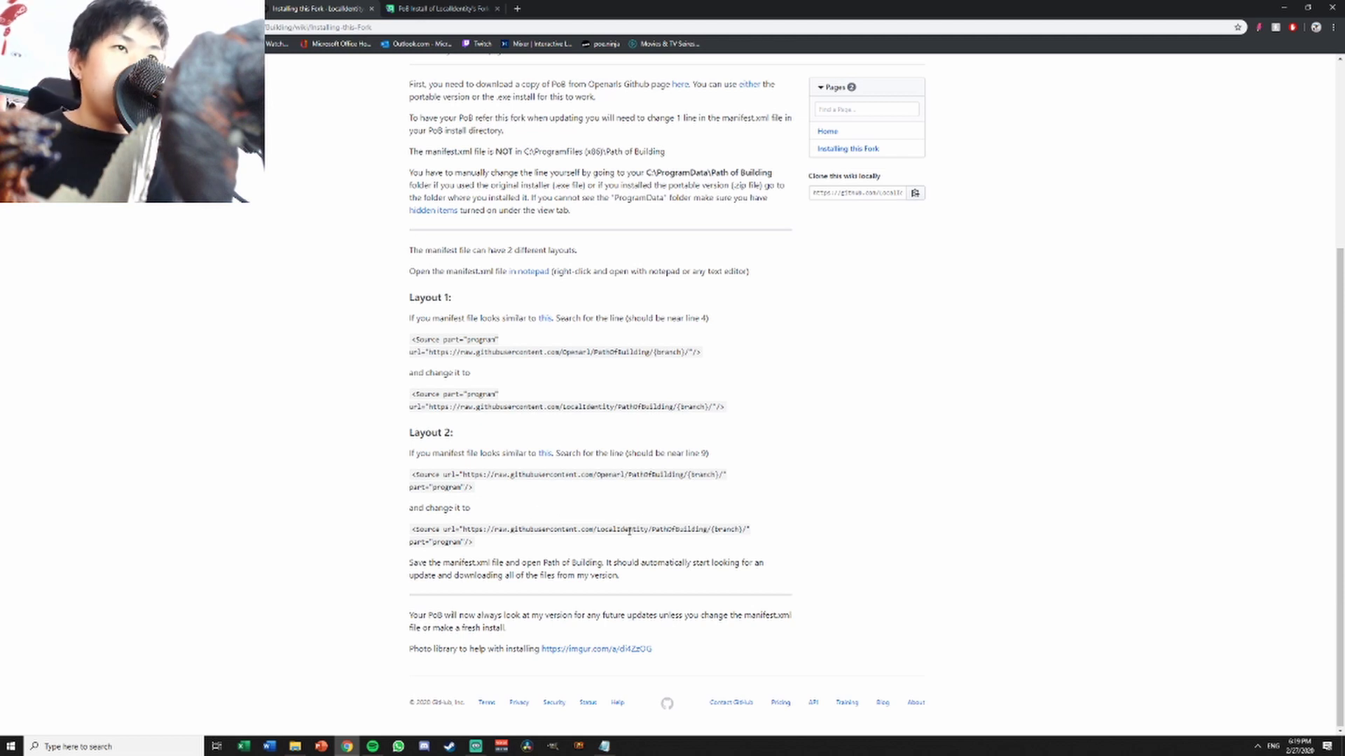
key(alt+Tab)
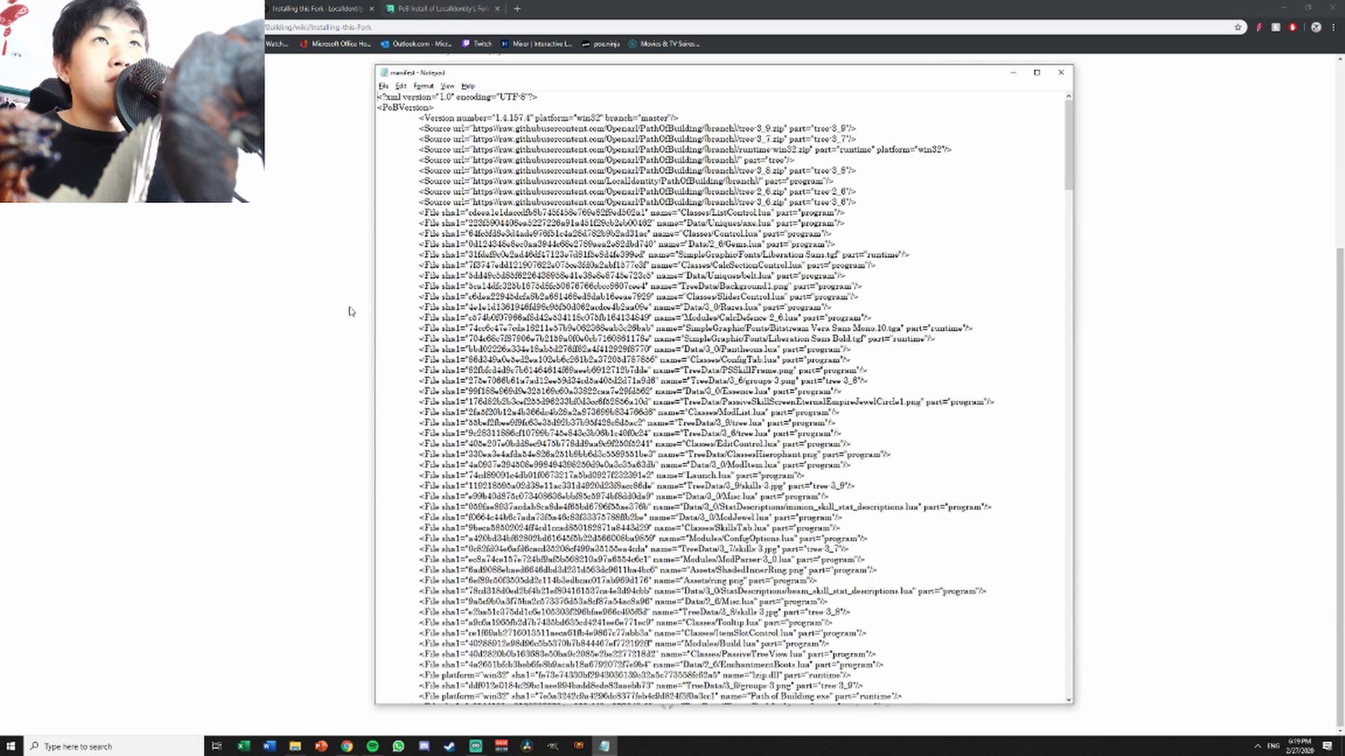
click(383, 86)
click(1060, 72)
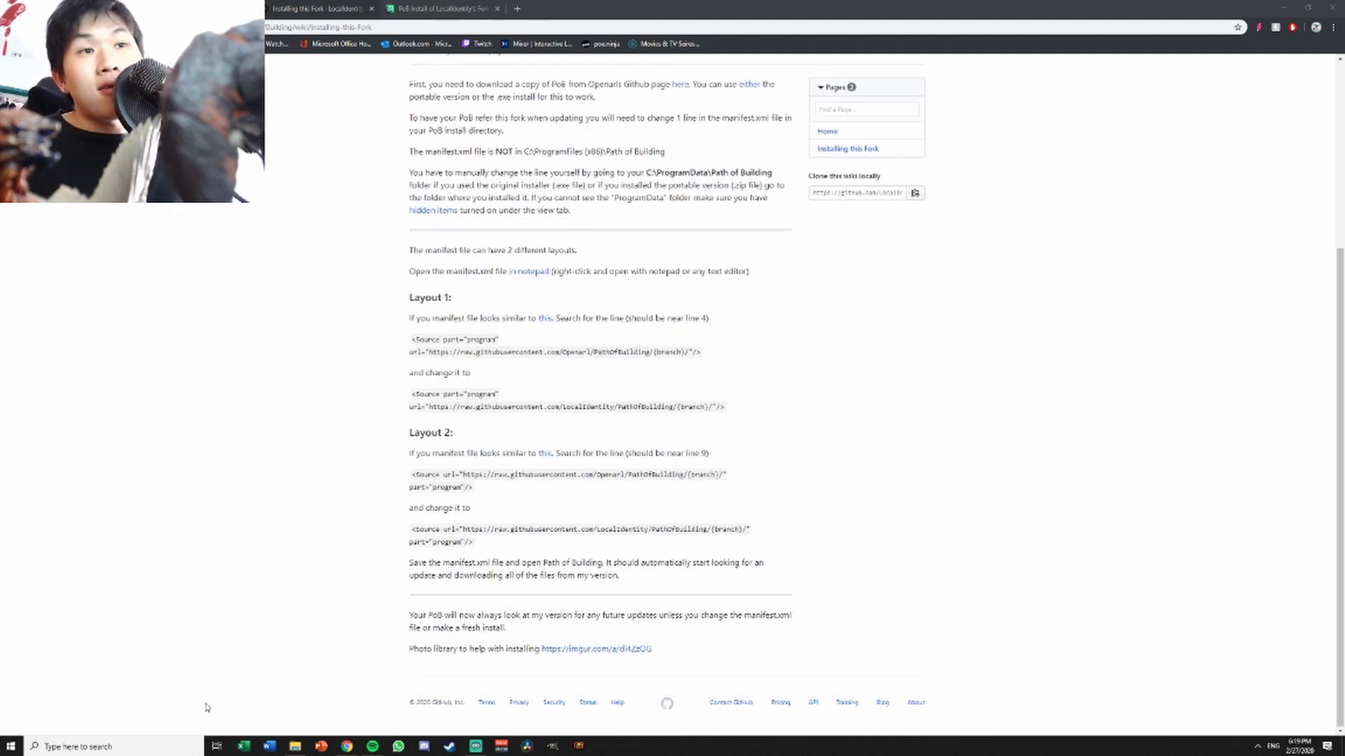
- Search Windows for "path of build", launch Path of Building, and look over the build's passive skill tree
click(105, 746)
text(path)
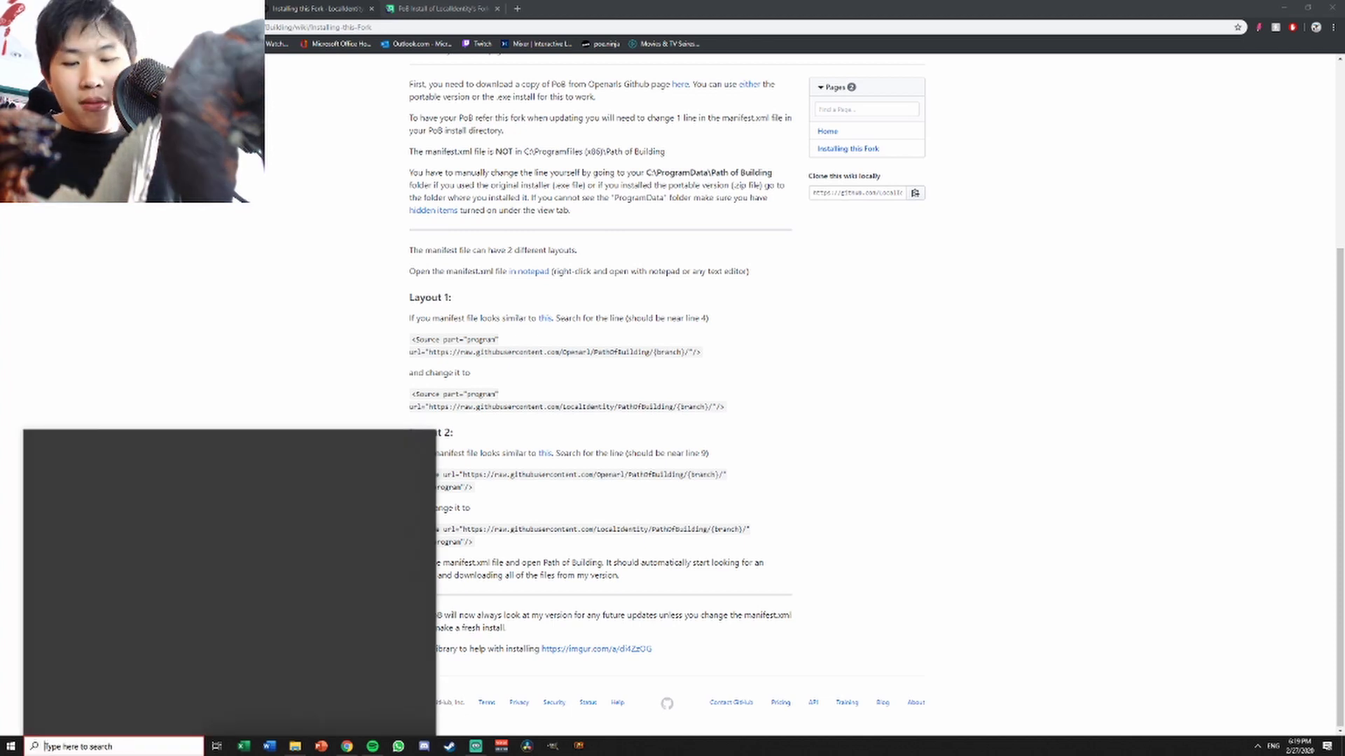
text( of build)
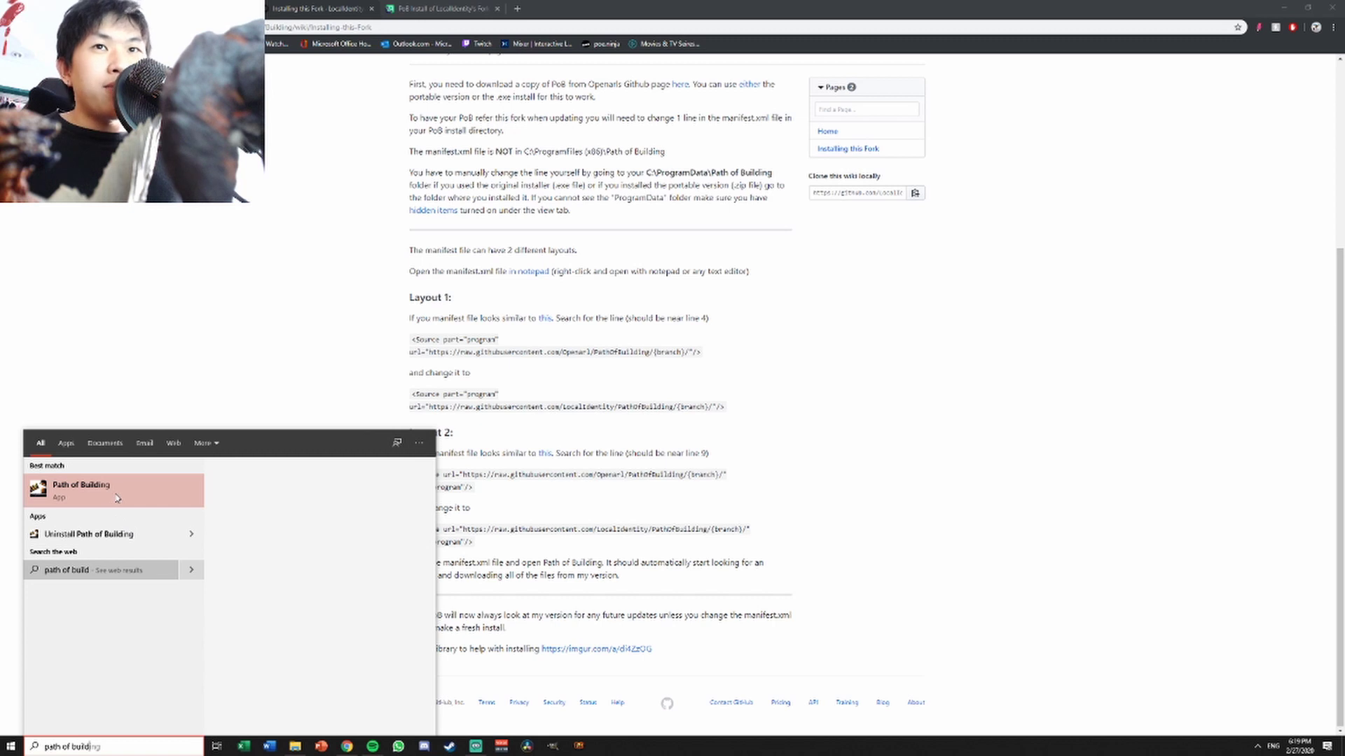
click(119, 498)
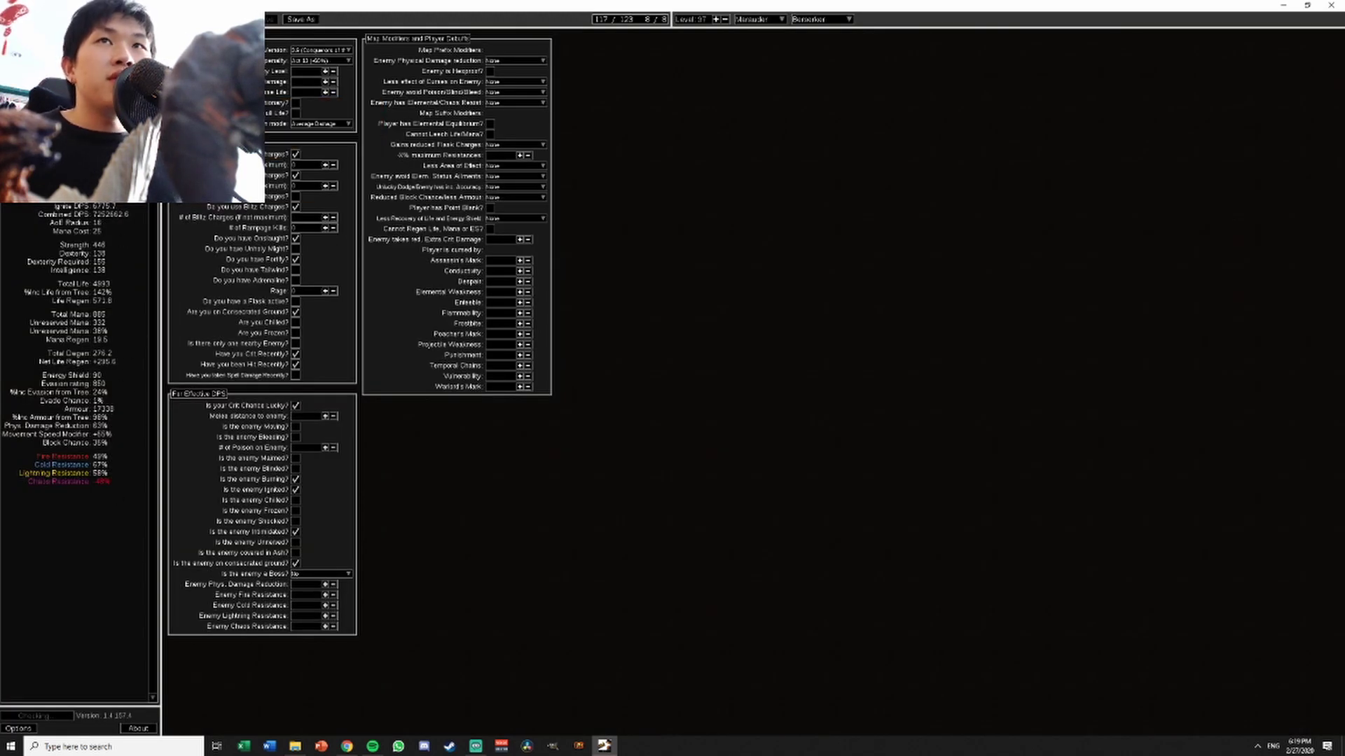
scroll(452, 236, down, 5)
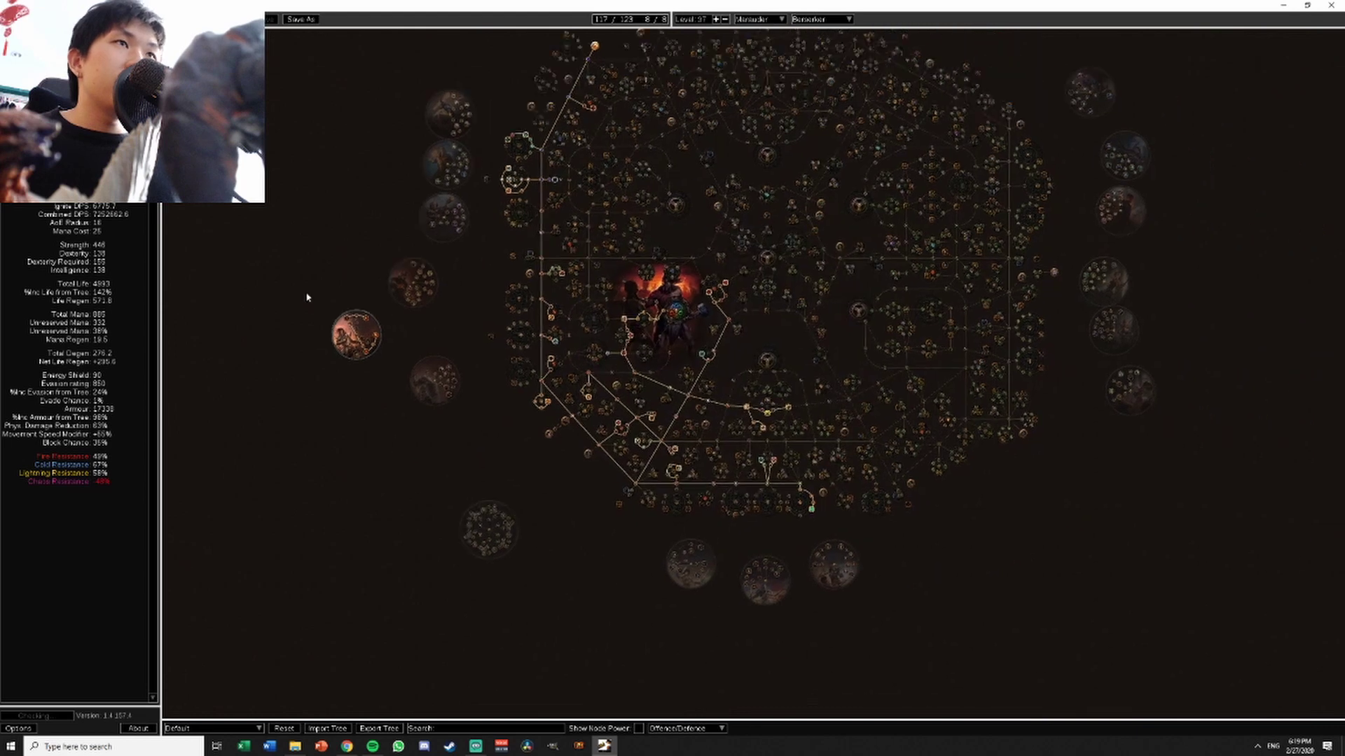